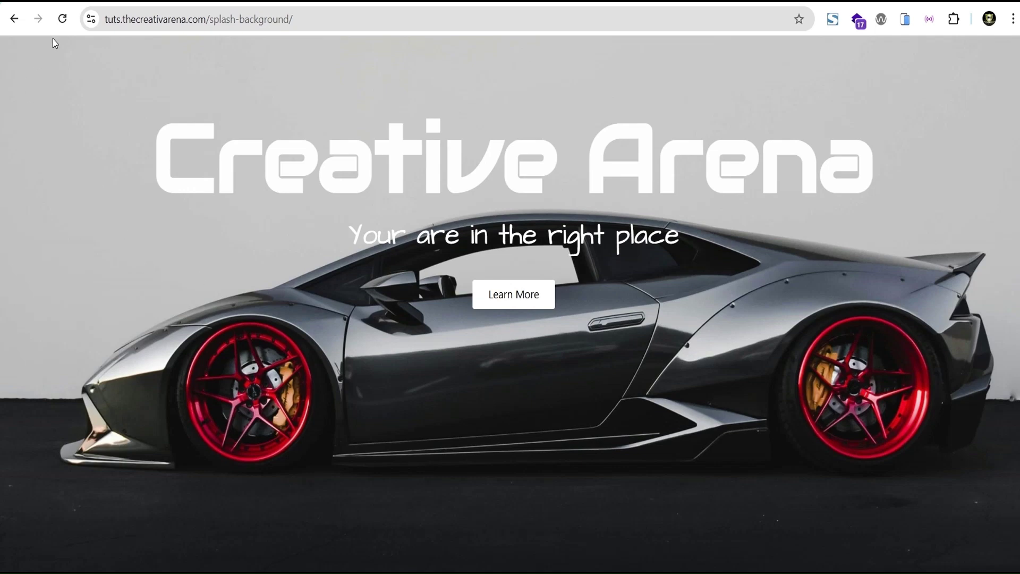
Step: Reload the page to replay the ink-splash reveal
{"action": "left_click", "coordinate": [60, 23]}
{"action": "left_click", "coordinate": [62, 20]}
{"action": "left_click", "coordinate": [67, 26]}
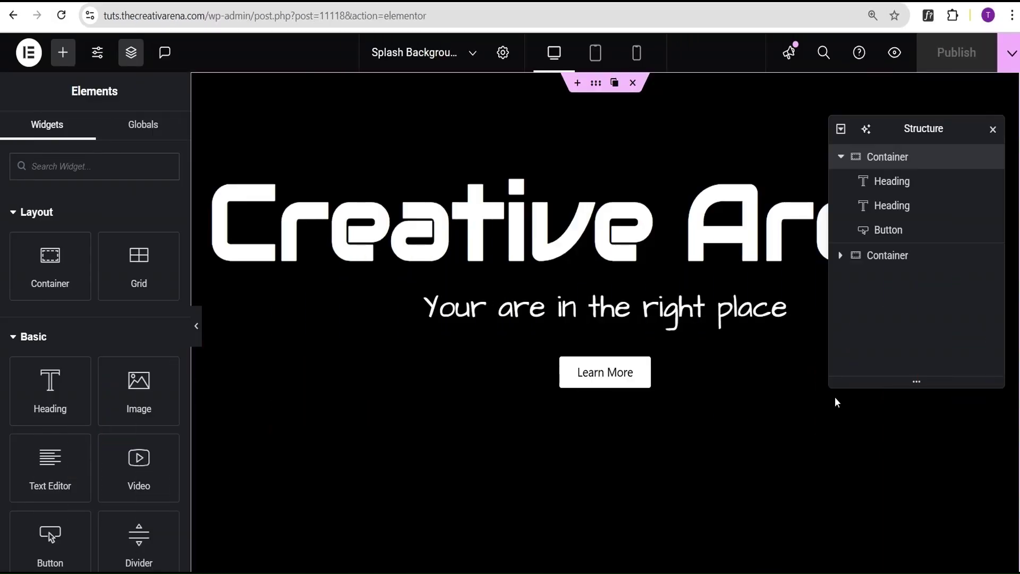
Step: Preview the page at full width without editor panels, then restore the panels
{"action": "left_click", "coordinate": [197, 339]}
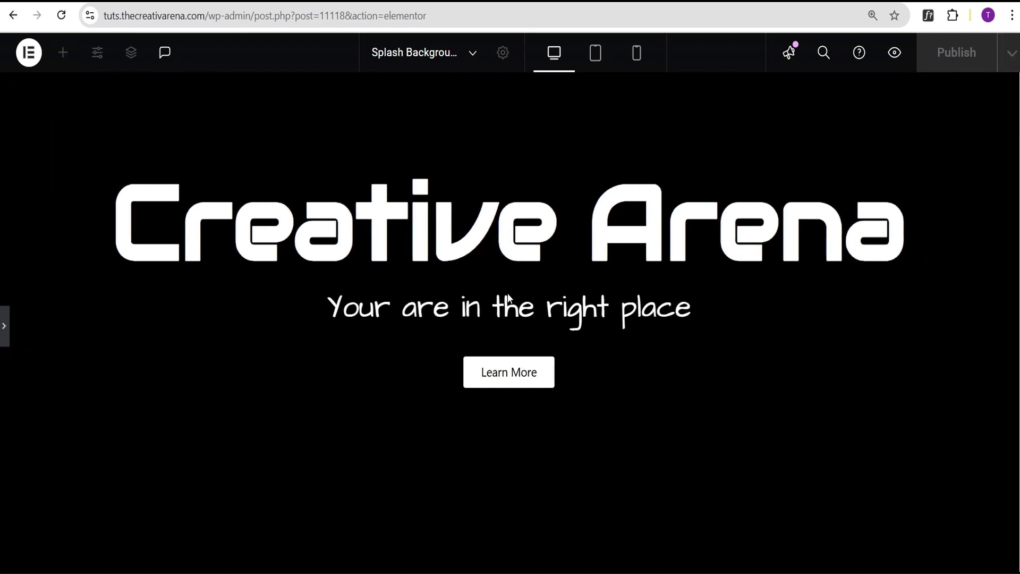
{"action": "scroll", "coordinate": [563, 276], "scroll_direction": "down", "scroll_amount": 5}
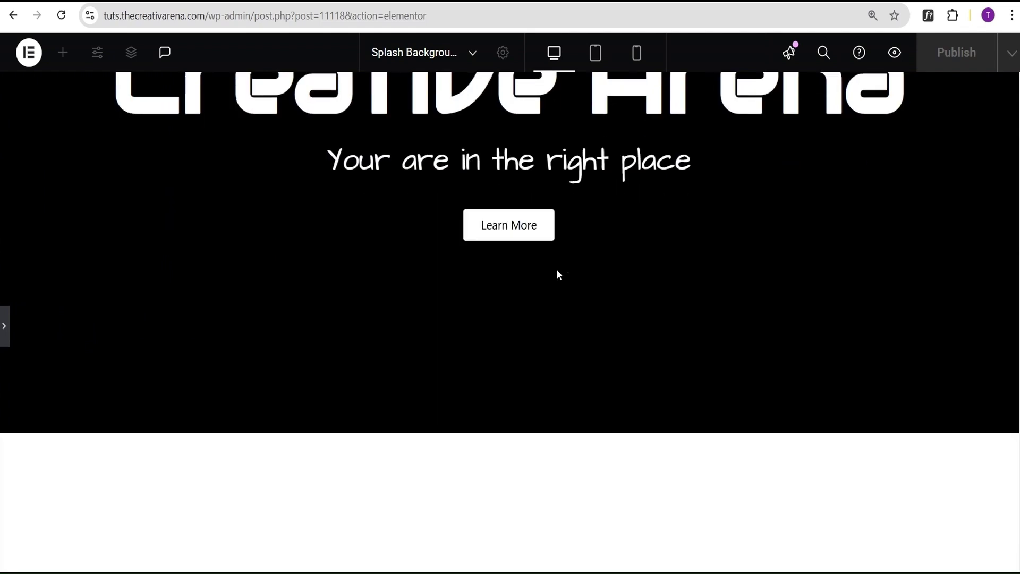
{"action": "scroll", "coordinate": [574, 286], "scroll_direction": "up", "scroll_amount": 5}
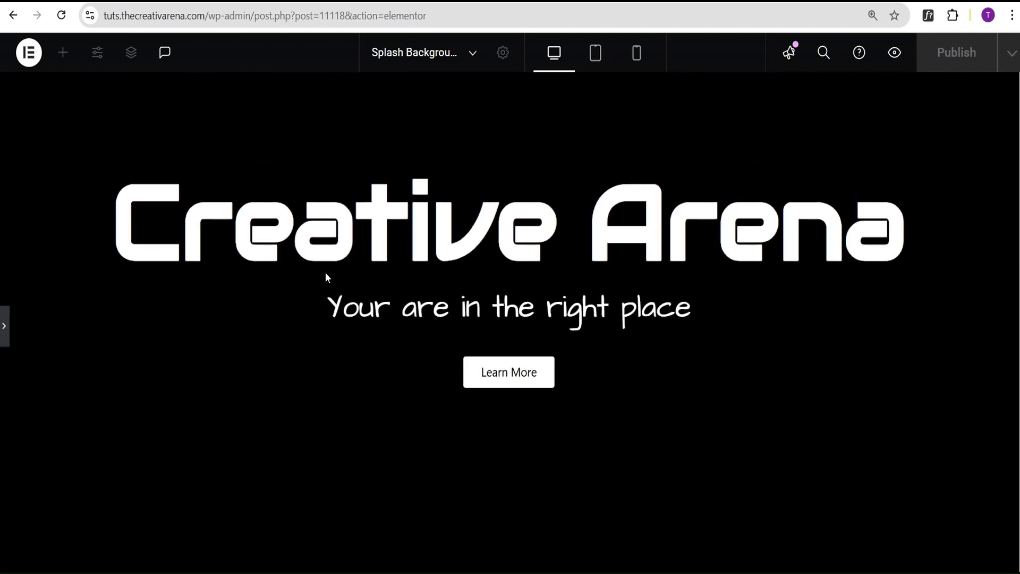
{"action": "left_click", "coordinate": [5, 327]}
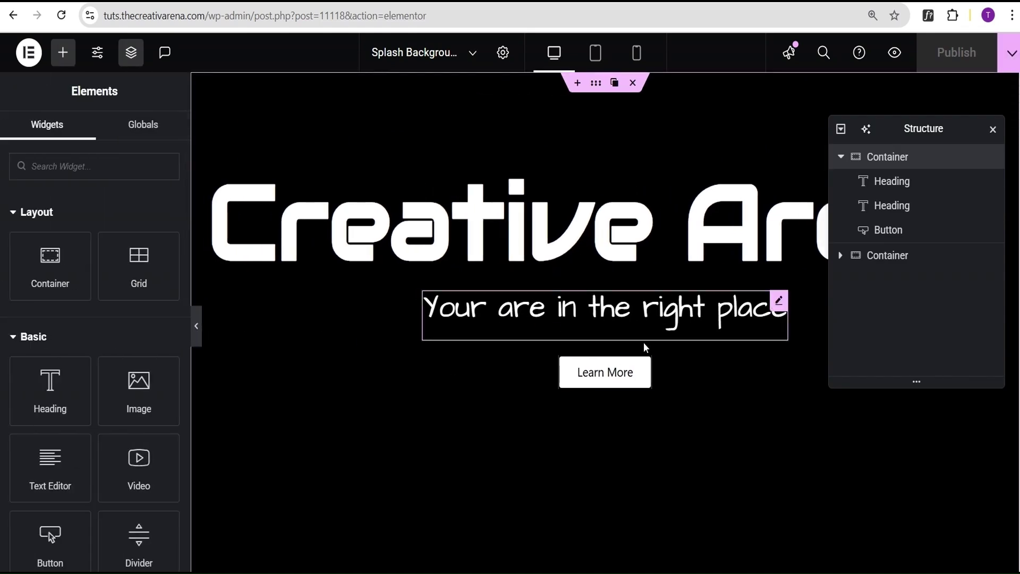
Step: Rename the top container in Navigator to 'hero'
{"action": "left_click", "coordinate": [897, 162]}
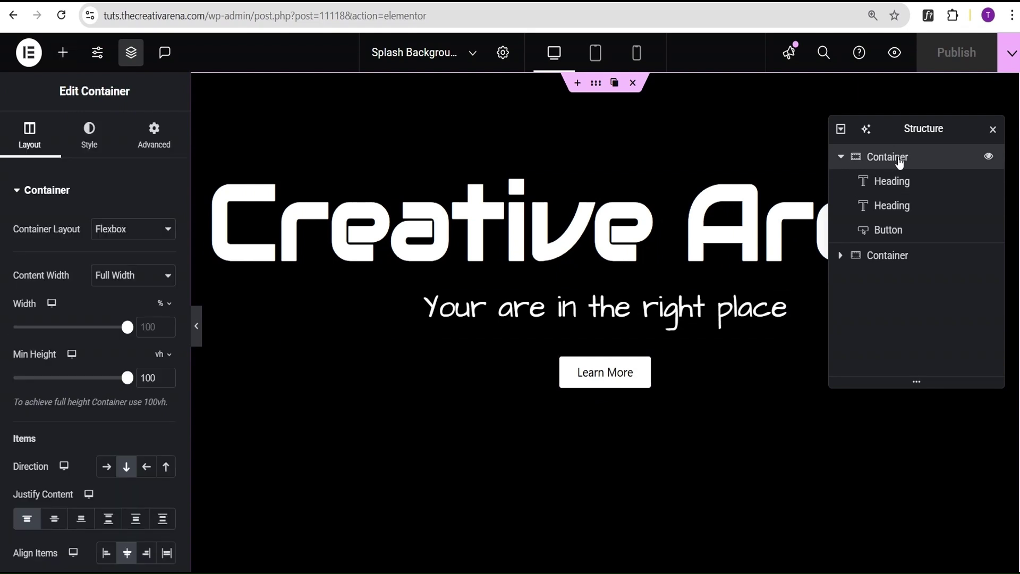
{"action": "double_click", "coordinate": [889, 158]}
{"action": "type", "text": "hero"}
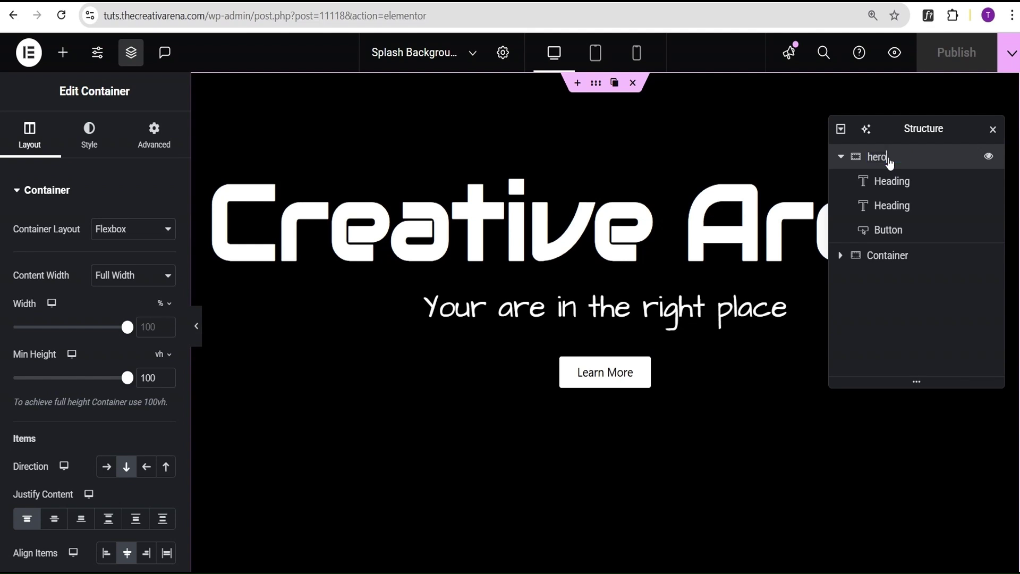
{"action": "key", "text": "Return"}
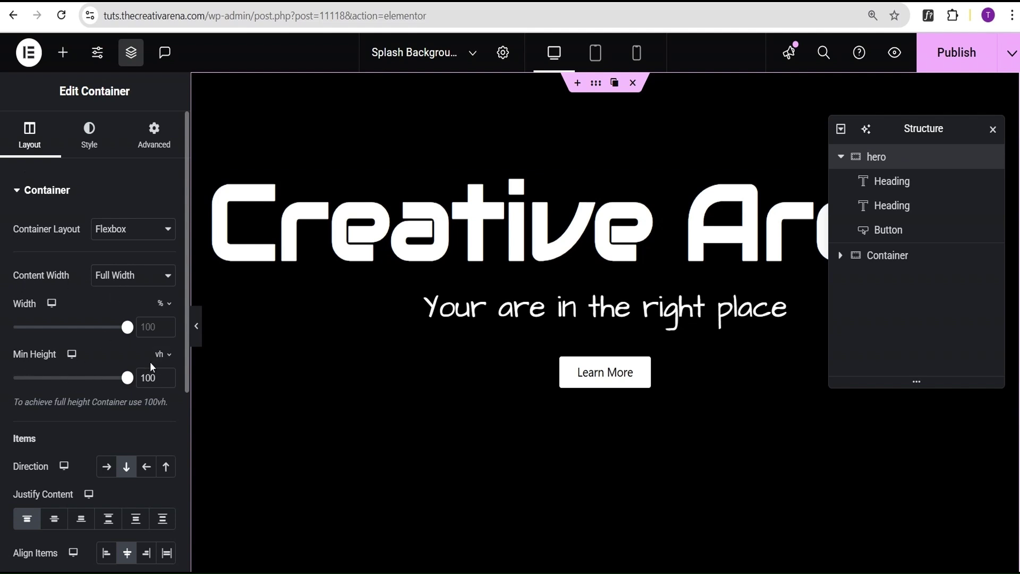
Step: Review the hero's black background and 120/20/100/20 px padding settings
{"action": "scroll", "coordinate": [151, 385], "scroll_direction": "down", "scroll_amount": 2}
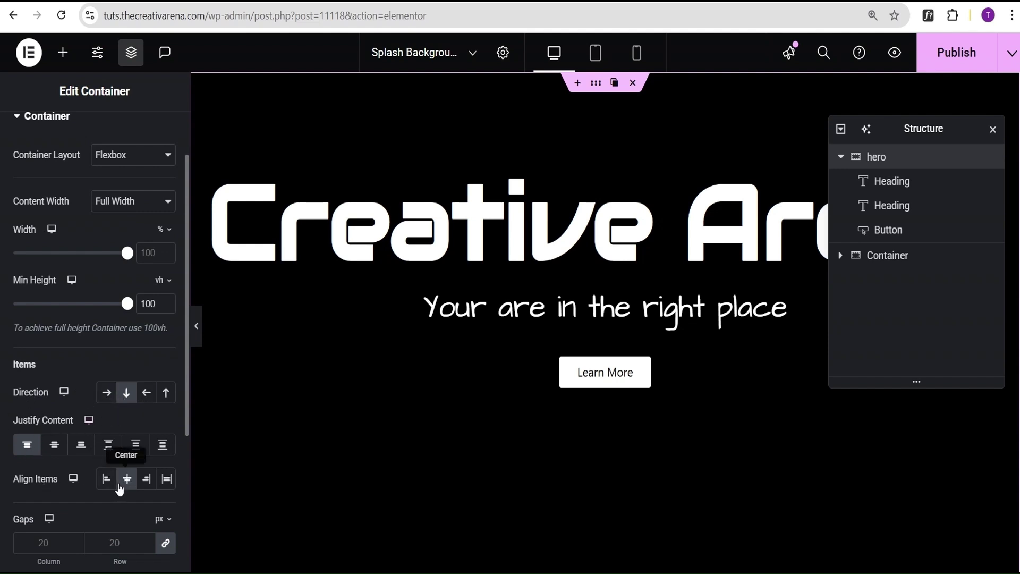
{"action": "scroll", "coordinate": [126, 482], "scroll_direction": "up", "scroll_amount": 2}
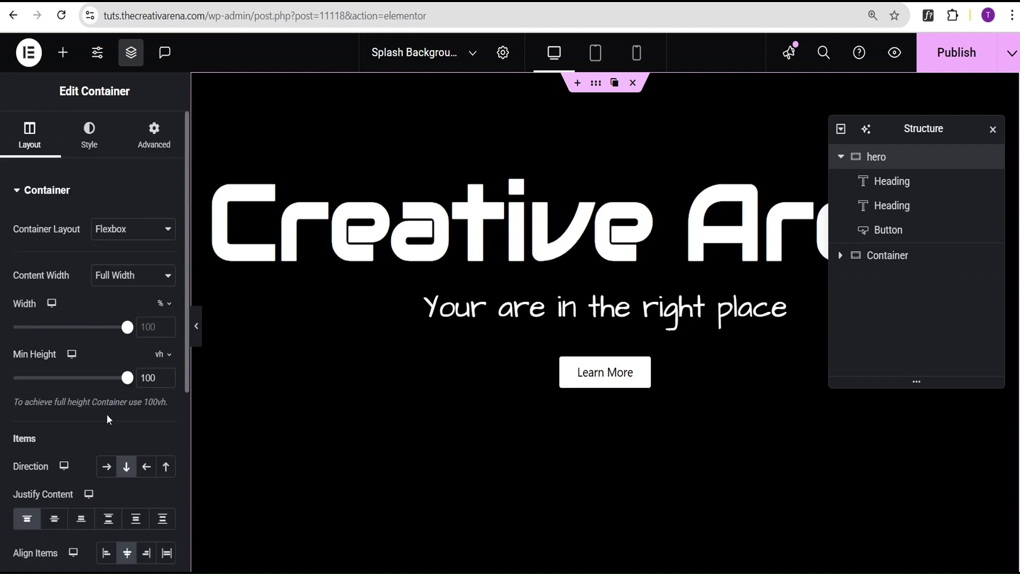
{"action": "left_click", "coordinate": [88, 143]}
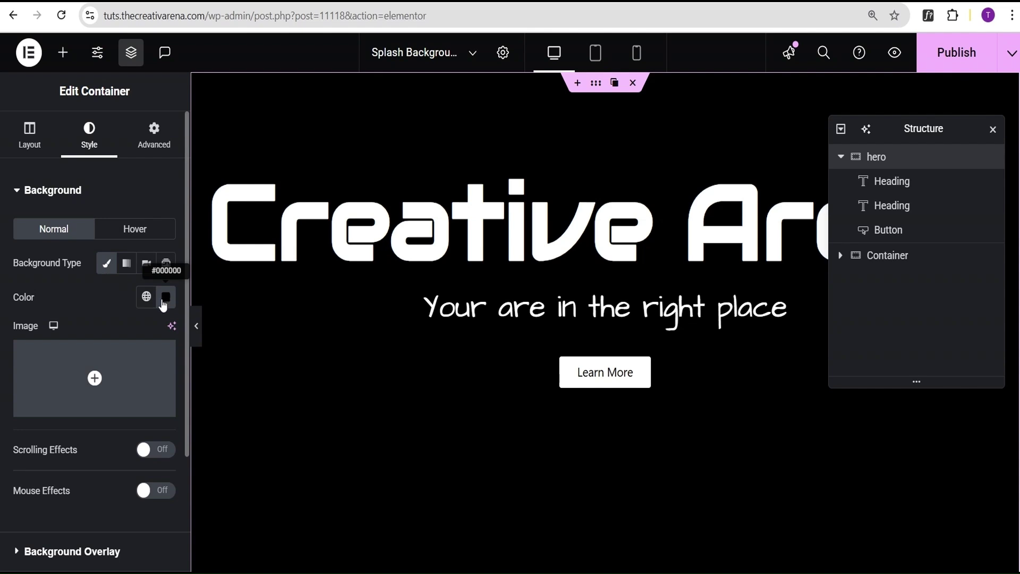
{"action": "left_click", "coordinate": [153, 142]}
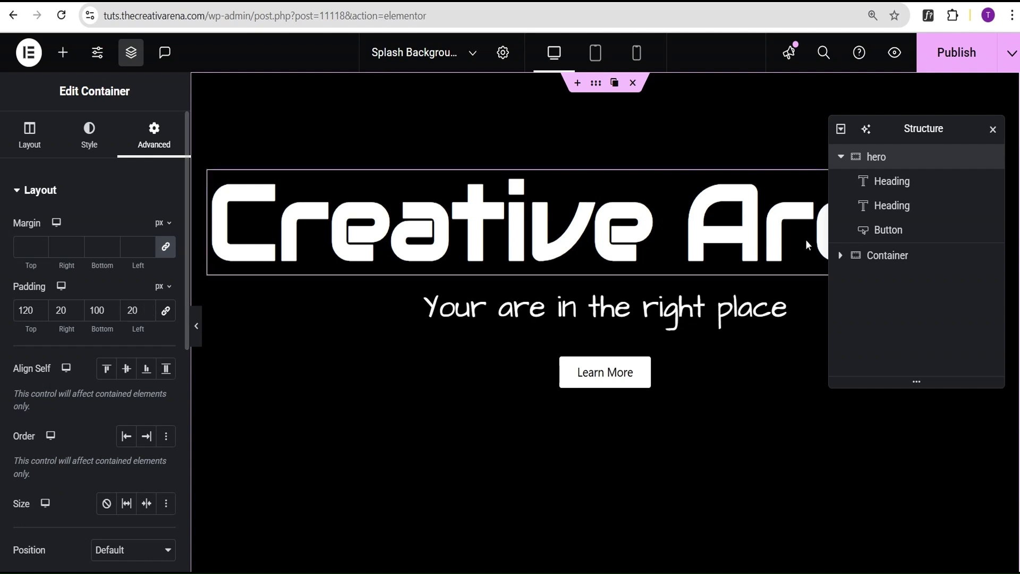
Step: Inspect the Creative Arena heading's typography: Audiowide, 8 rem, weight 700, white text
{"action": "left_click", "coordinate": [886, 186]}
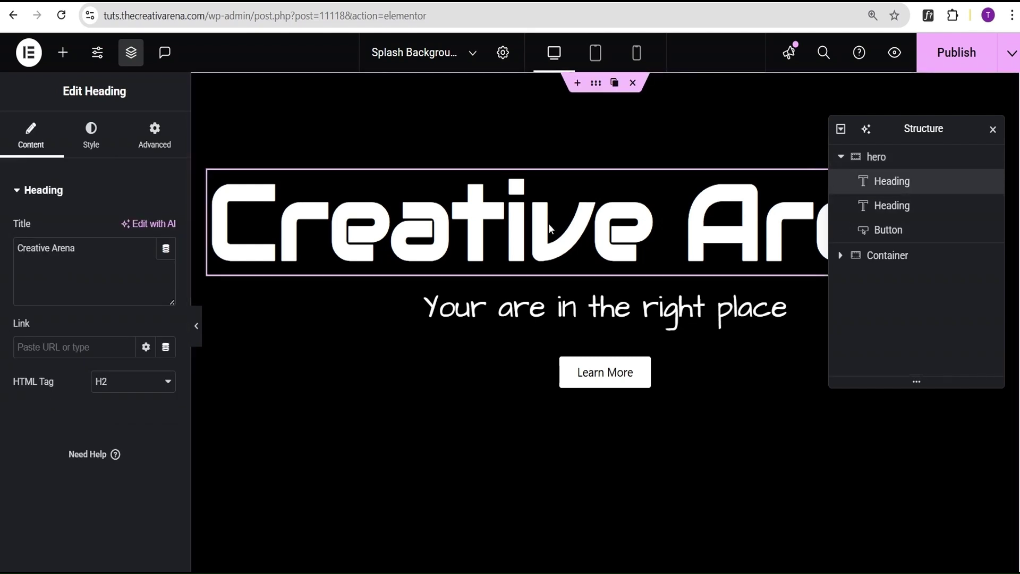
{"action": "left_click_drag", "start_coordinate": [147, 262], "coordinate": [16, 250]}
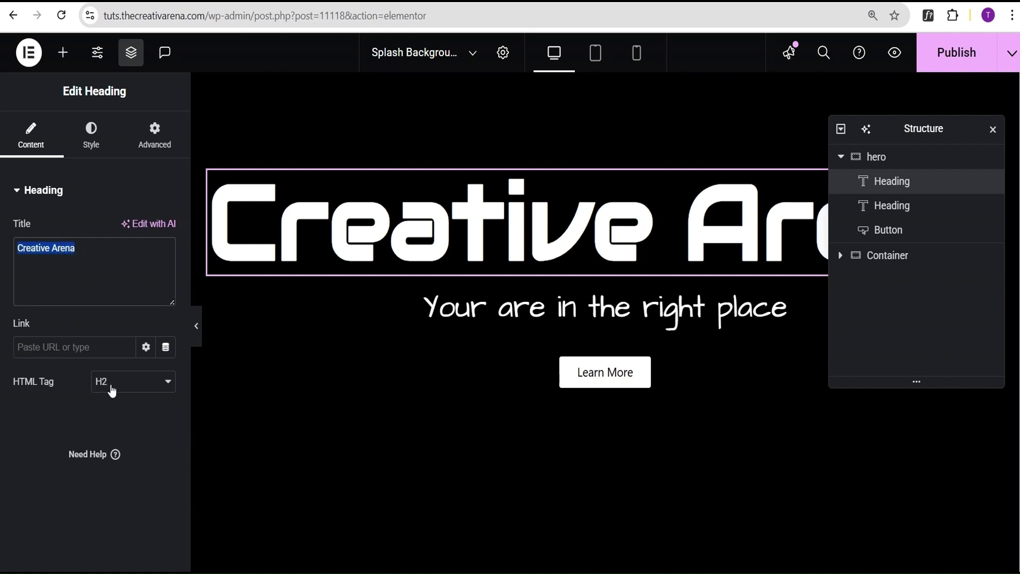
{"action": "left_click", "coordinate": [96, 145]}
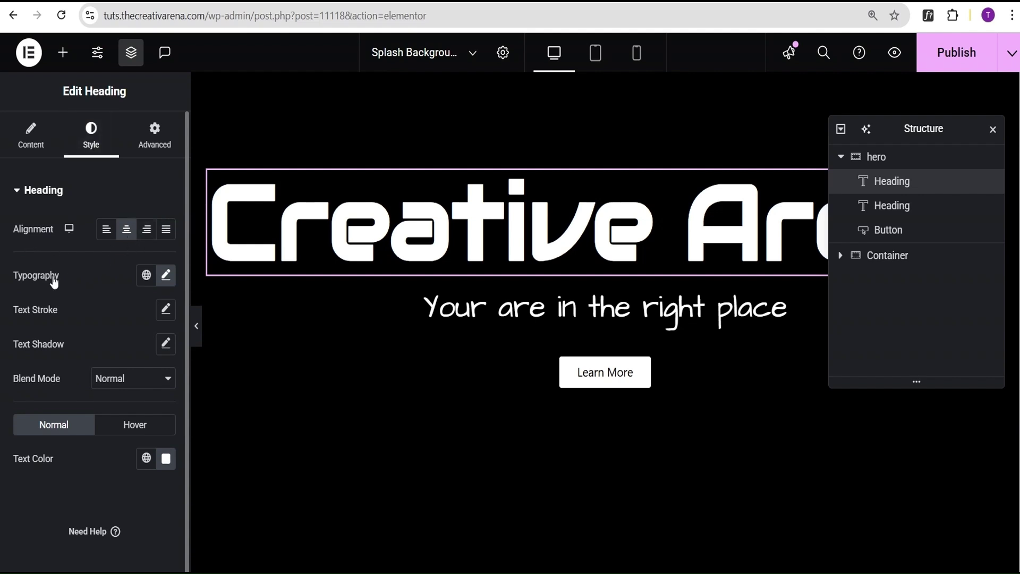
{"action": "left_click", "coordinate": [165, 275]}
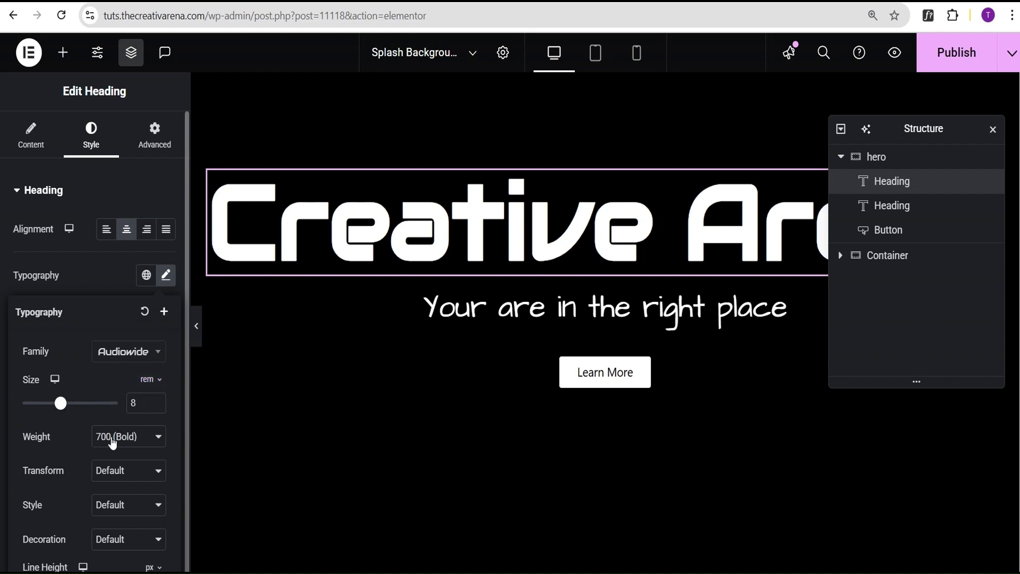
{"action": "left_click", "coordinate": [101, 273]}
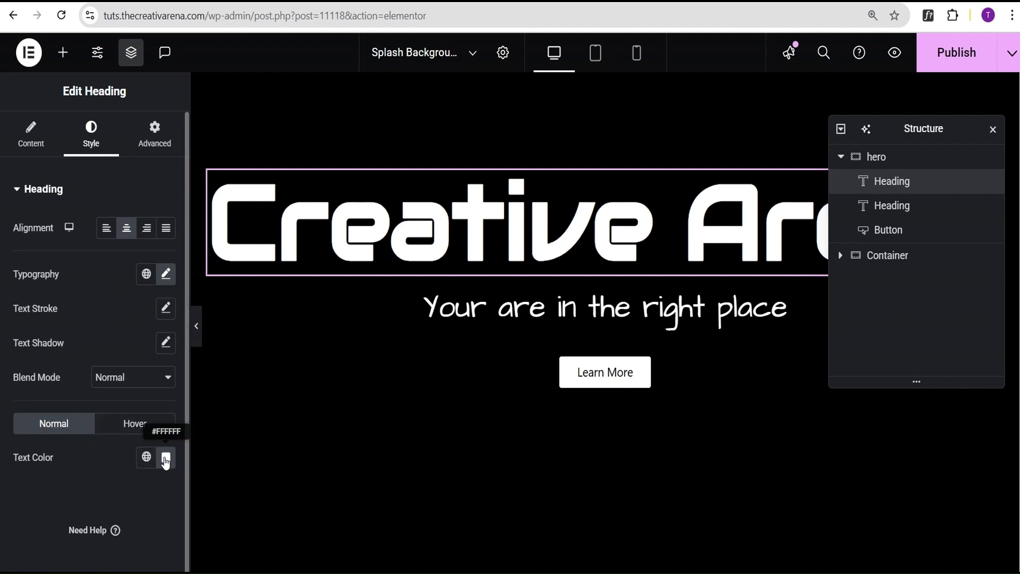
Step: Inspect the typography and white text colour of the 'Your are in the right place' heading
{"action": "left_click", "coordinate": [548, 315]}
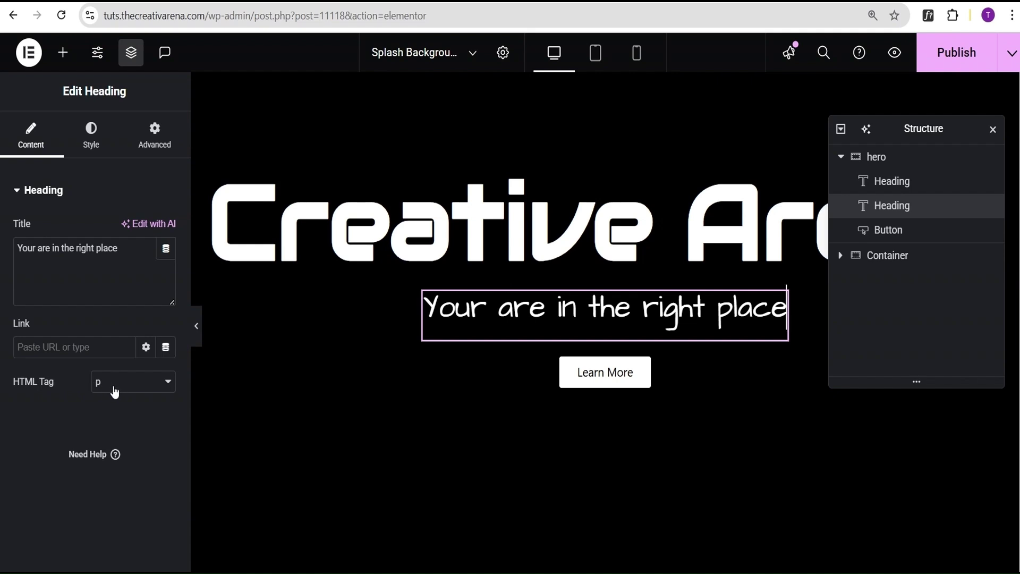
{"action": "left_click", "coordinate": [92, 144]}
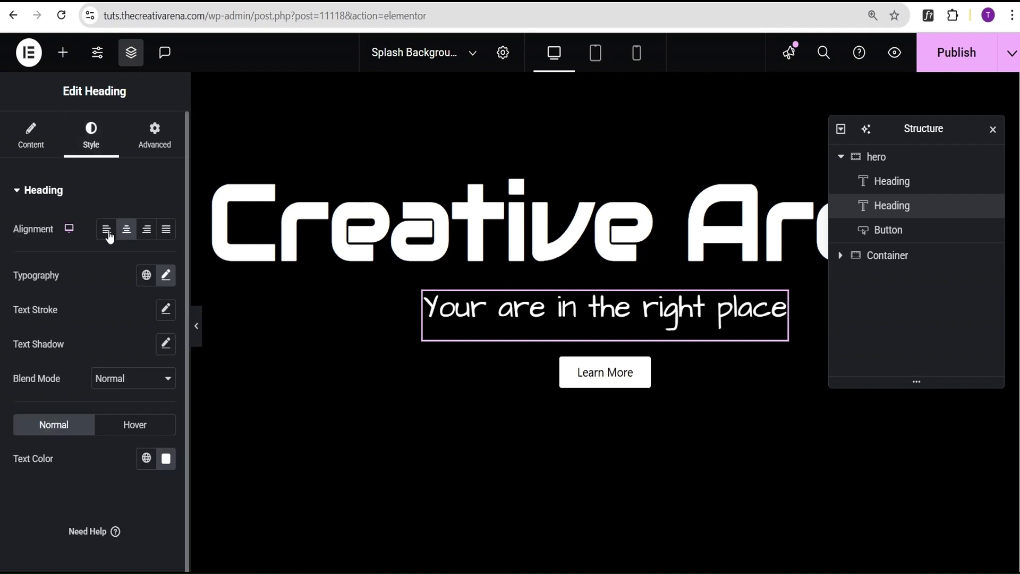
{"action": "left_click", "coordinate": [165, 279]}
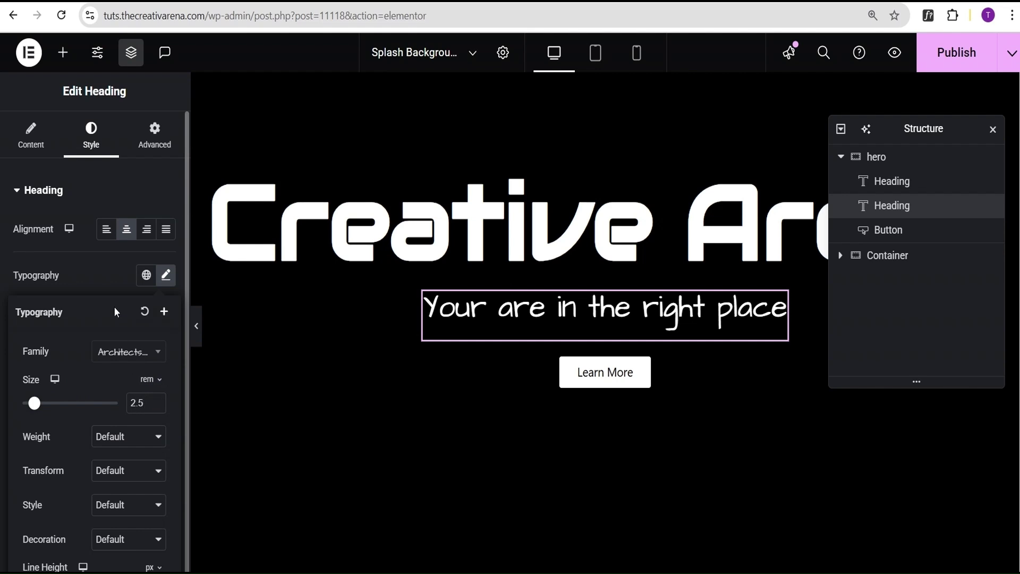
{"action": "left_click", "coordinate": [107, 279]}
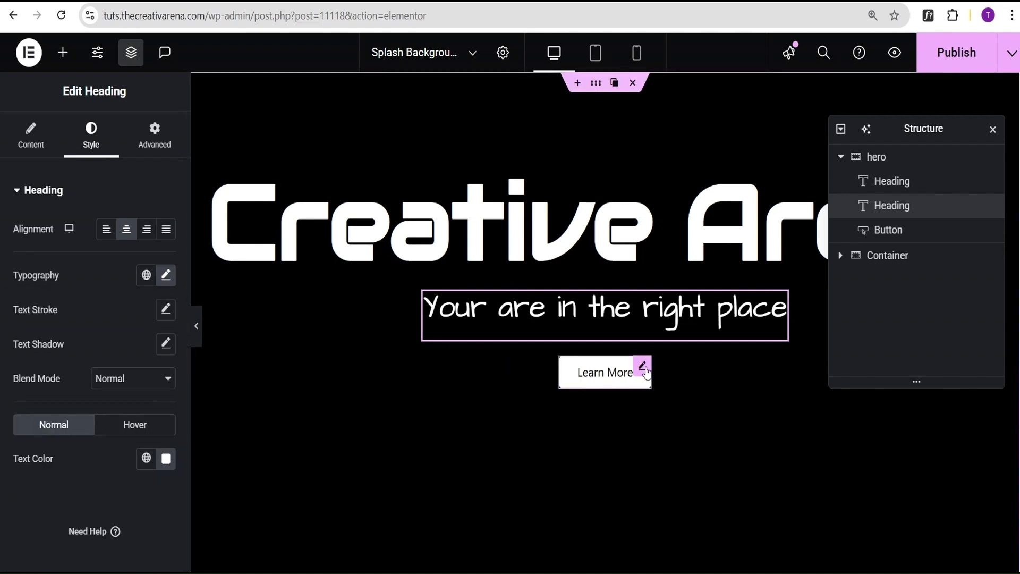
Step: Check the Learn More button's black-on-white style at tablet and phone widths, then return to desktop
{"action": "left_click", "coordinate": [643, 365]}
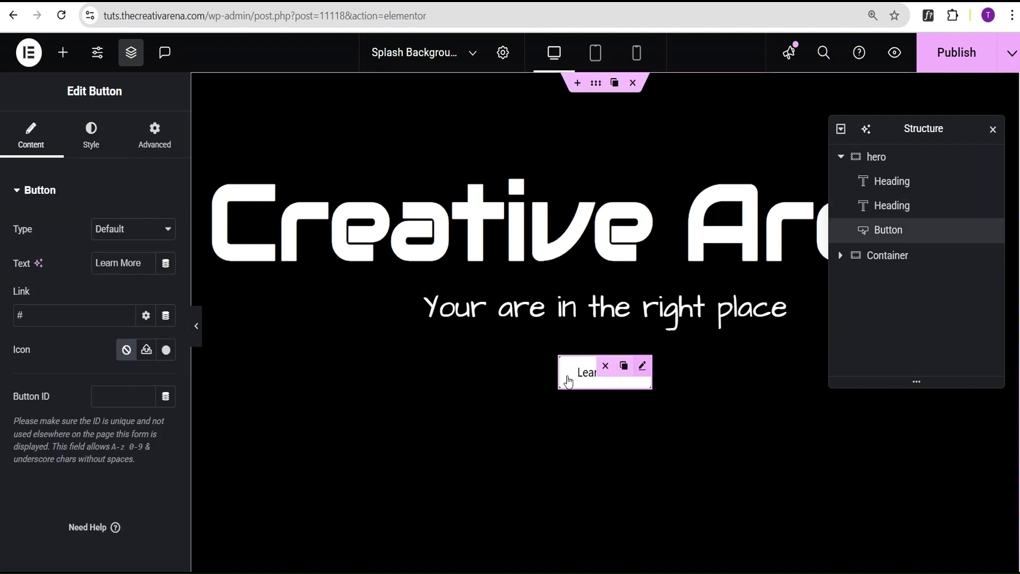
{"action": "left_click", "coordinate": [90, 143]}
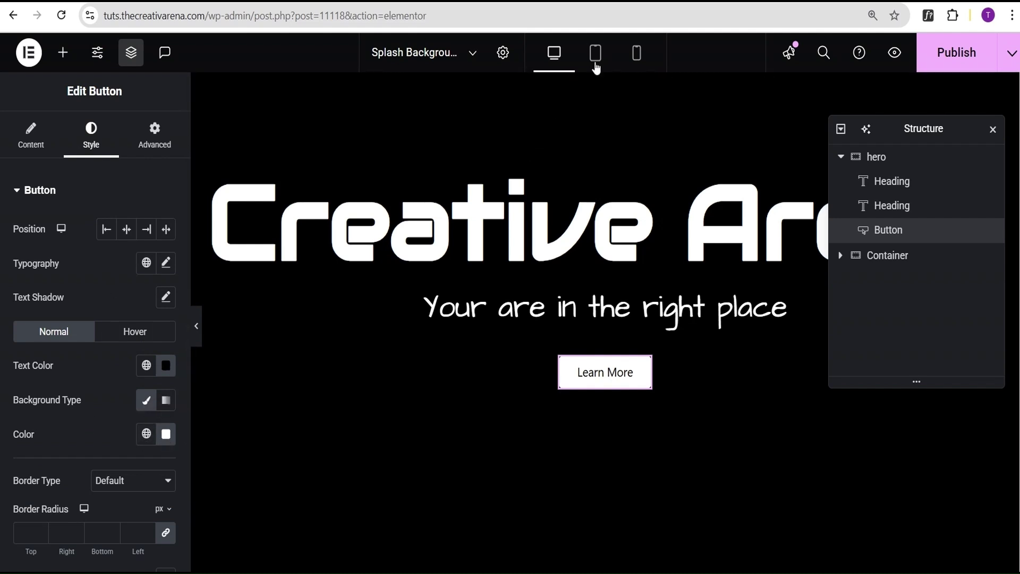
{"action": "left_click", "coordinate": [595, 60]}
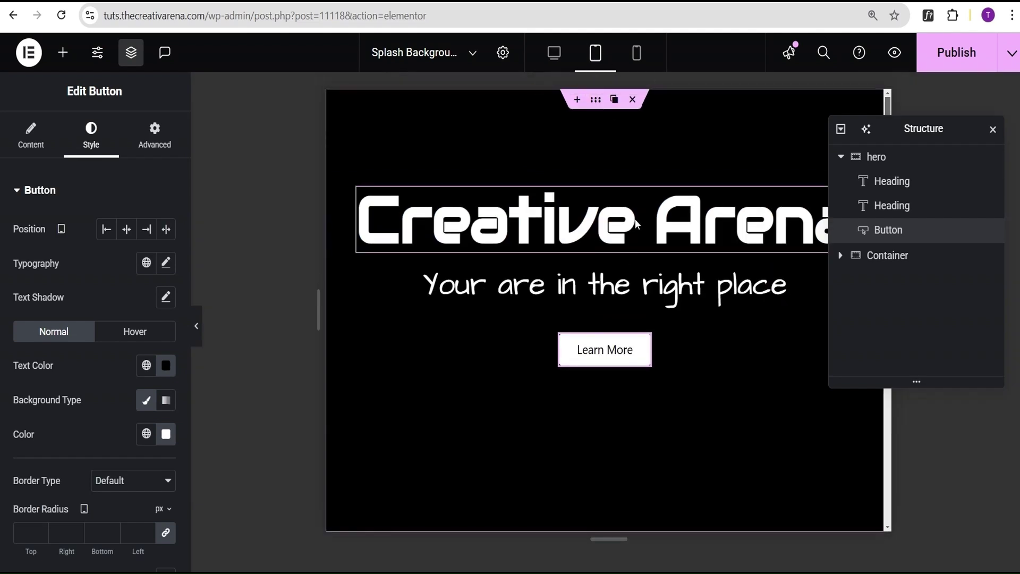
{"action": "left_click", "coordinate": [636, 52]}
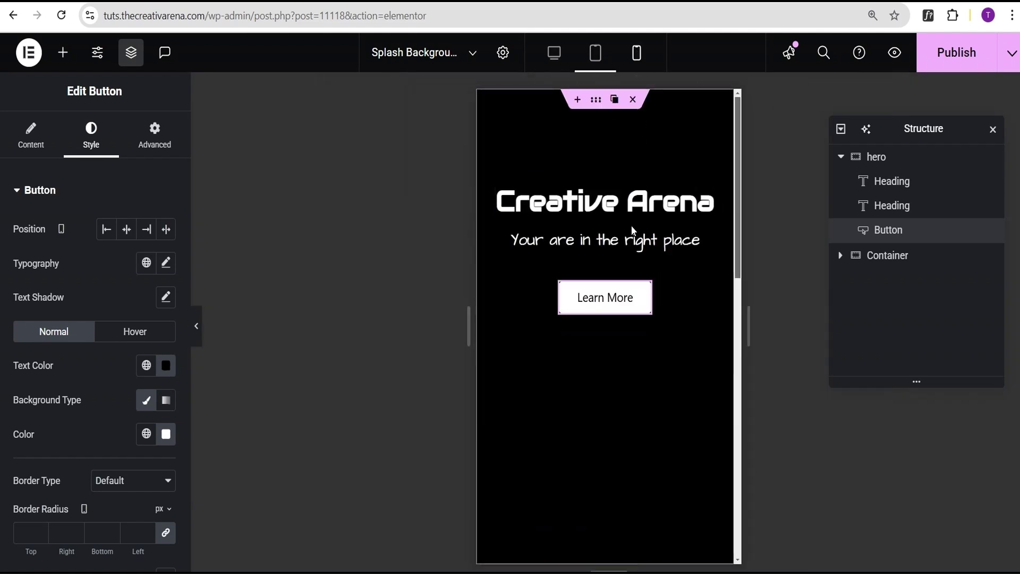
{"action": "left_click", "coordinate": [556, 60]}
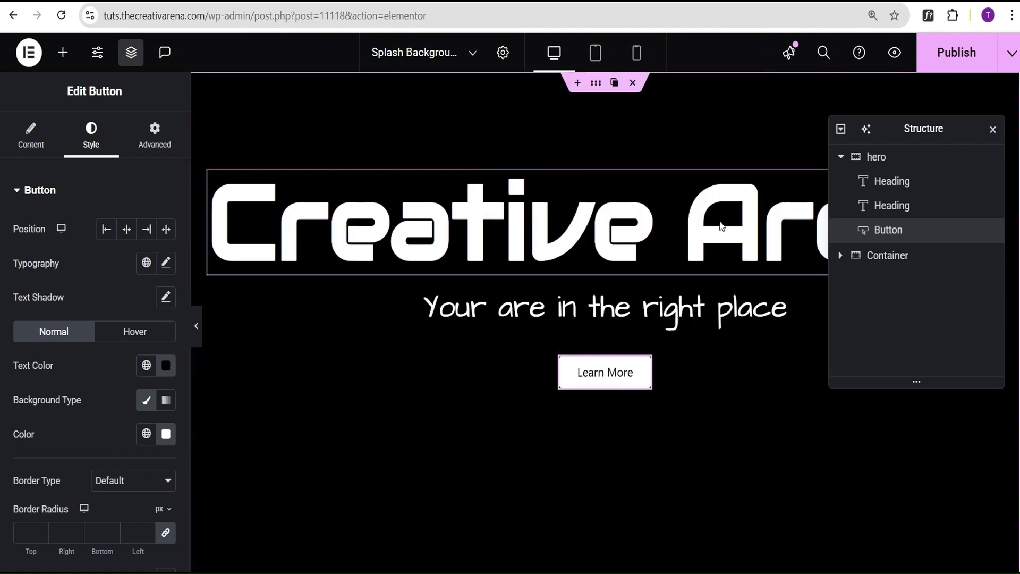
Step: Give the hero container the CSS class 'hero'
{"action": "left_click", "coordinate": [899, 158]}
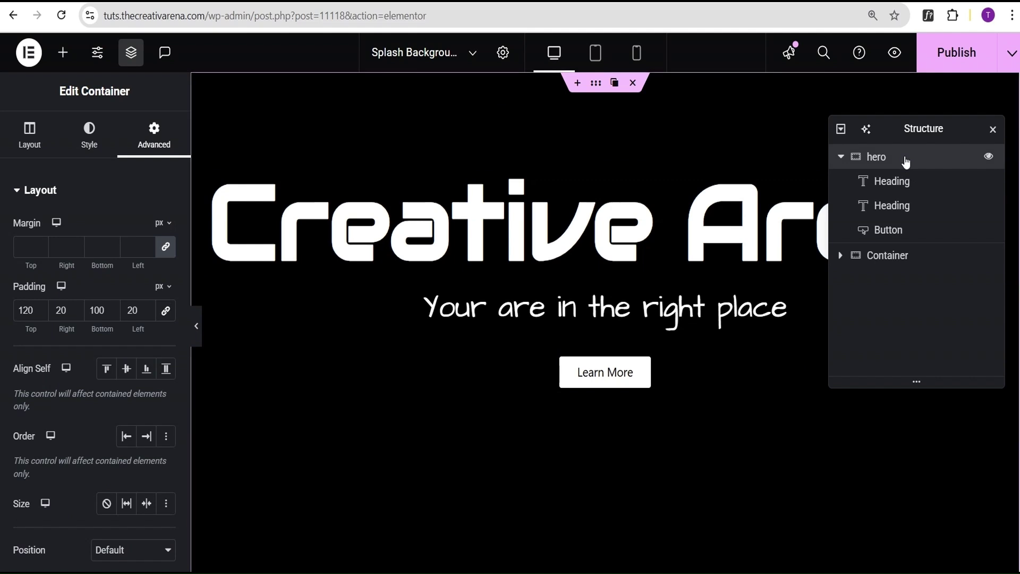
{"action": "scroll", "coordinate": [153, 201], "scroll_direction": "down", "scroll_amount": 7}
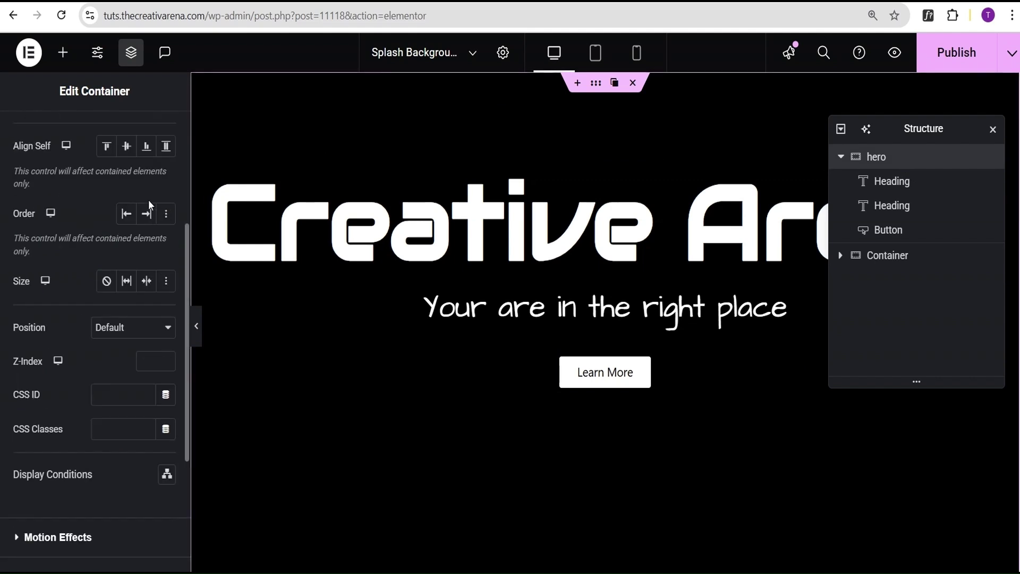
{"action": "left_click", "coordinate": [115, 283]}
{"action": "type", "text": "hero"}
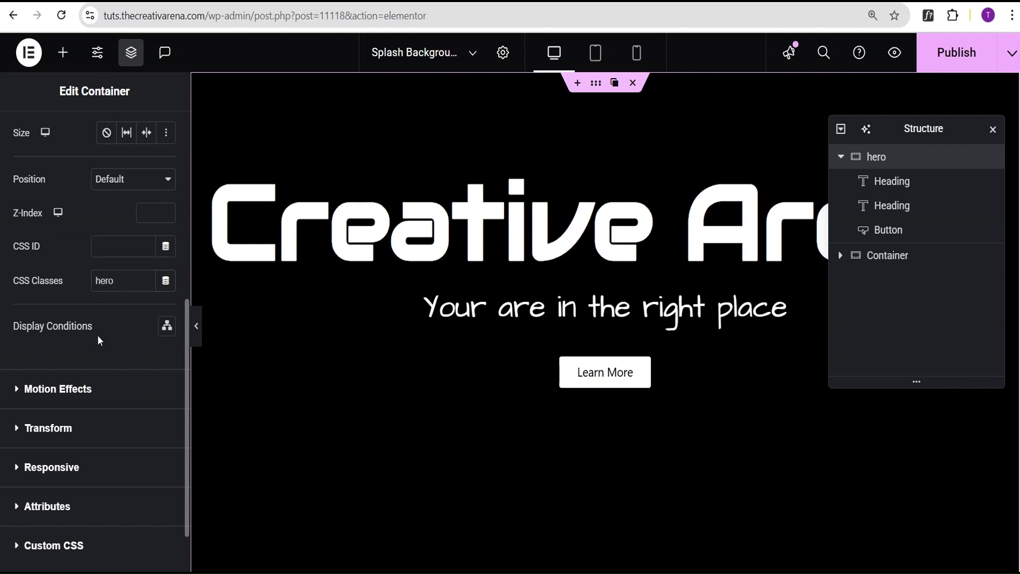
Step: Expand the hero container's empty Custom CSS section
{"action": "scroll", "coordinate": [98, 340], "scroll_direction": "down", "scroll_amount": 3}
{"action": "left_click", "coordinate": [75, 462]}
{"action": "scroll", "coordinate": [77, 451], "scroll_direction": "down", "scroll_amount": 3}
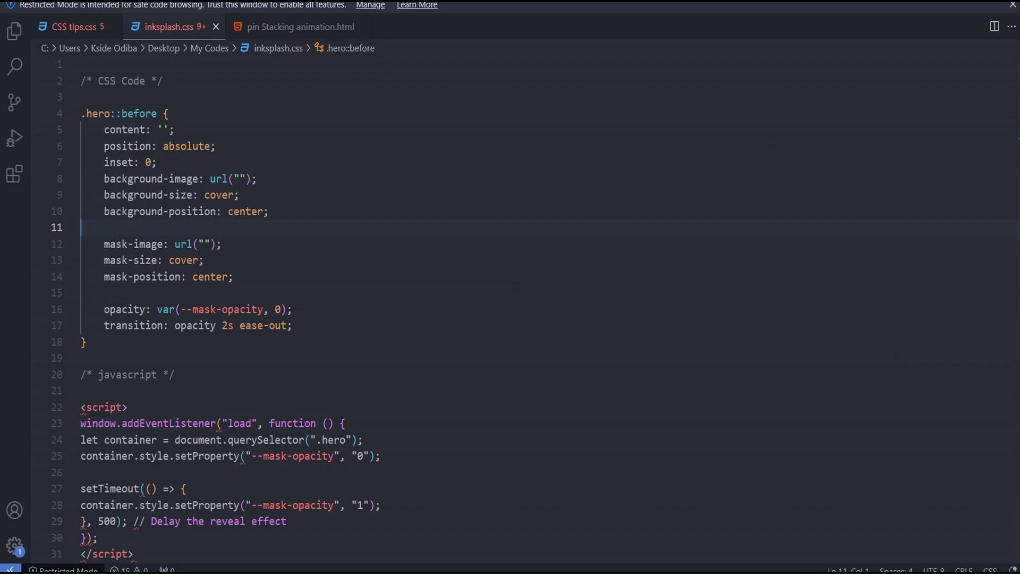
Step: Paste the .hero::before rule from inksplash.css into the hero's custom CSS
{"action": "key", "text": "alt+Tab"}
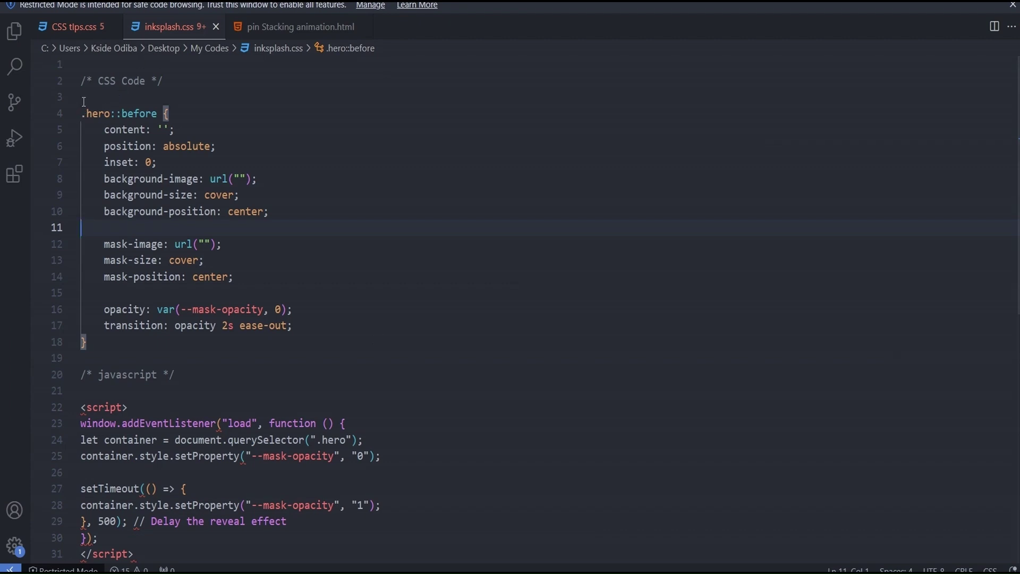
{"action": "left_click_drag", "start_coordinate": [85, 101], "coordinate": [119, 343]}
{"action": "key", "text": "ctrl+c"}
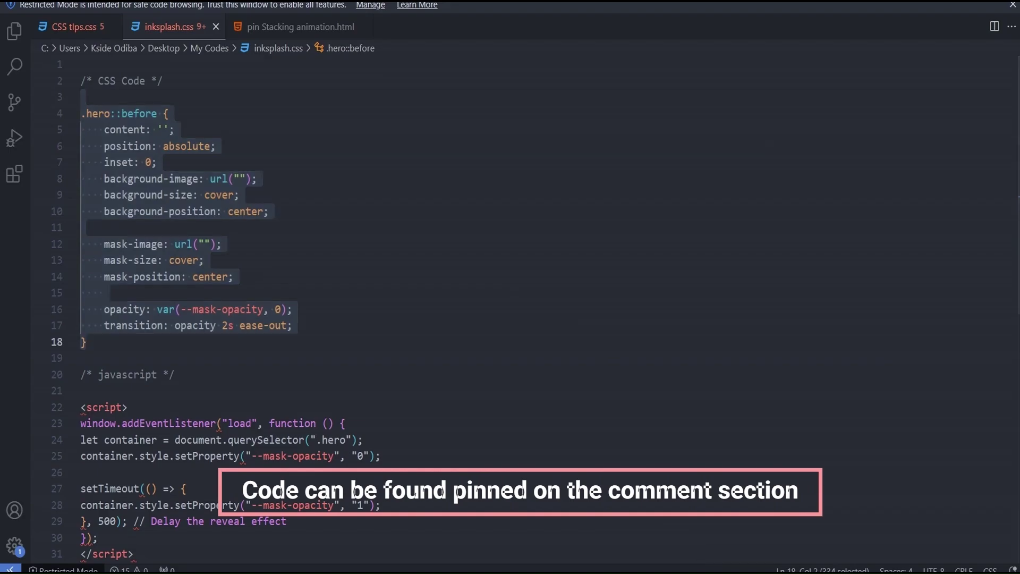
{"action": "key", "text": "alt+Tab"}
{"action": "key", "text": "ctrl+v"}
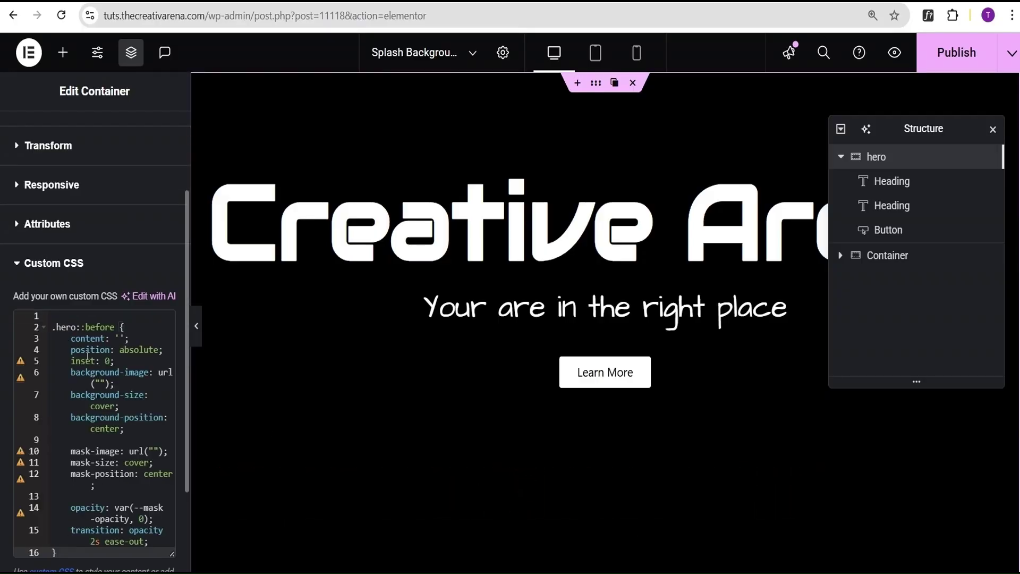
Step: Widen the editor panel so the CSS is unwrapped, and place the cursor in the background-image url quotes
{"action": "left_click_drag", "start_coordinate": [193, 287], "coordinate": [291, 285]}
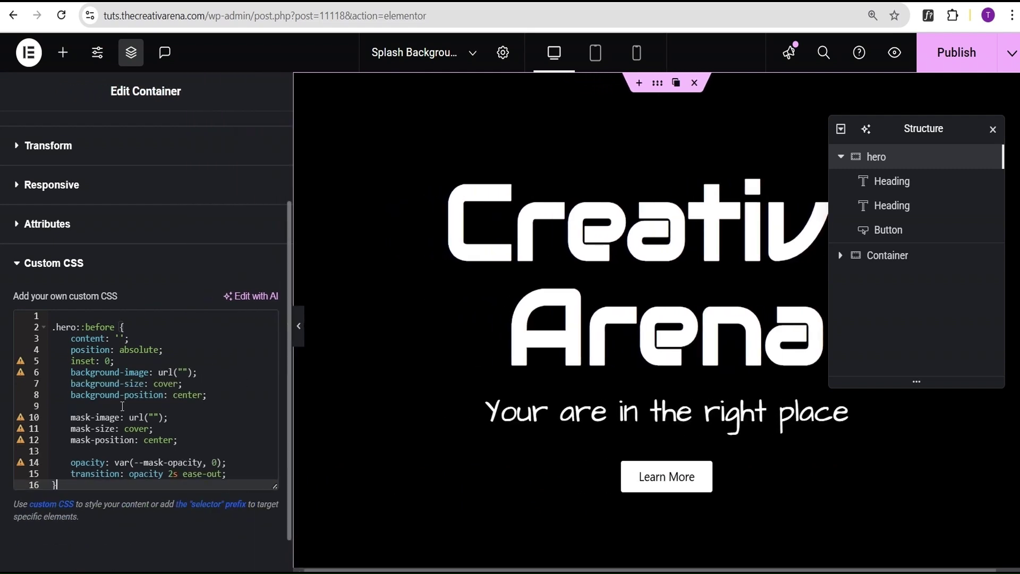
{"action": "scroll", "coordinate": [121, 399], "scroll_direction": "down", "scroll_amount": 1}
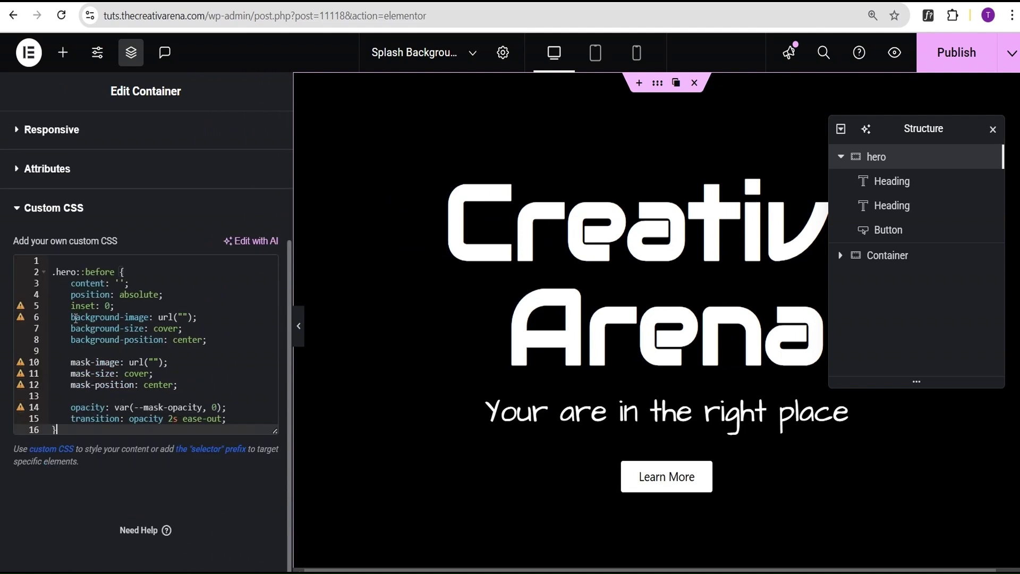
{"action": "left_click", "coordinate": [183, 317]}
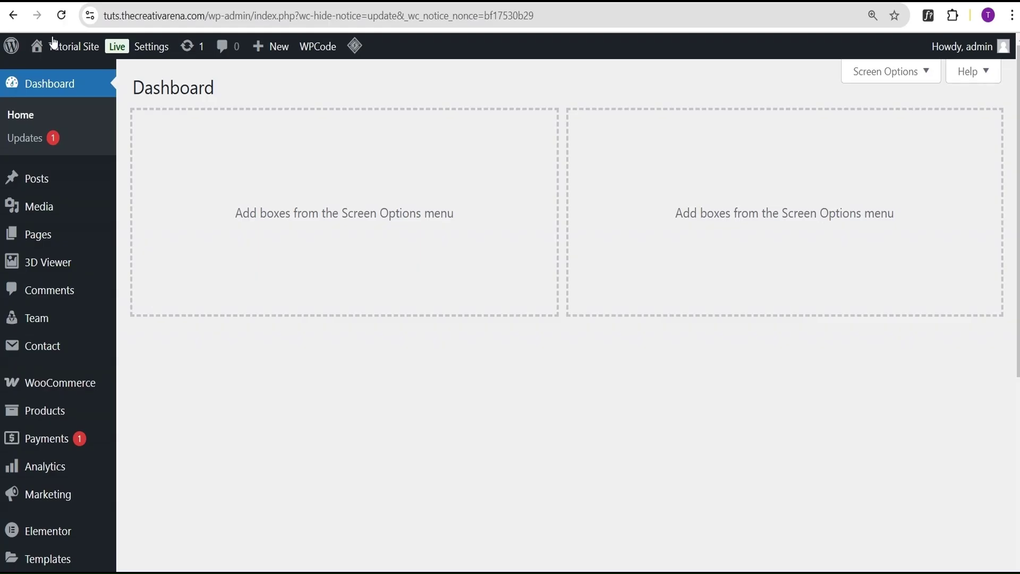
Step: Copy the grey sports car photo's file URL from the Media Library
{"action": "mouse_move", "coordinate": [12, 210]}
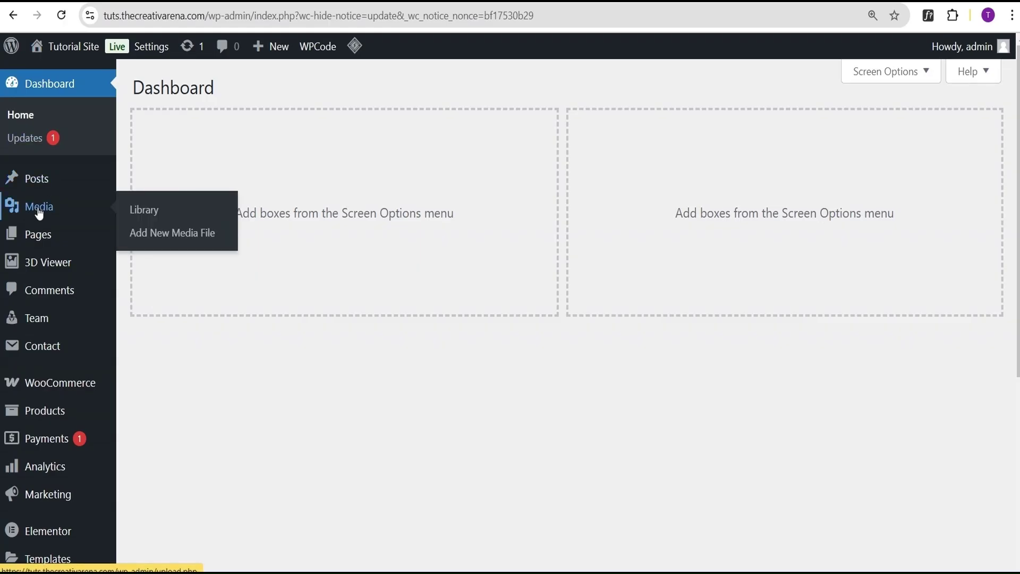
{"action": "left_click", "coordinate": [143, 210]}
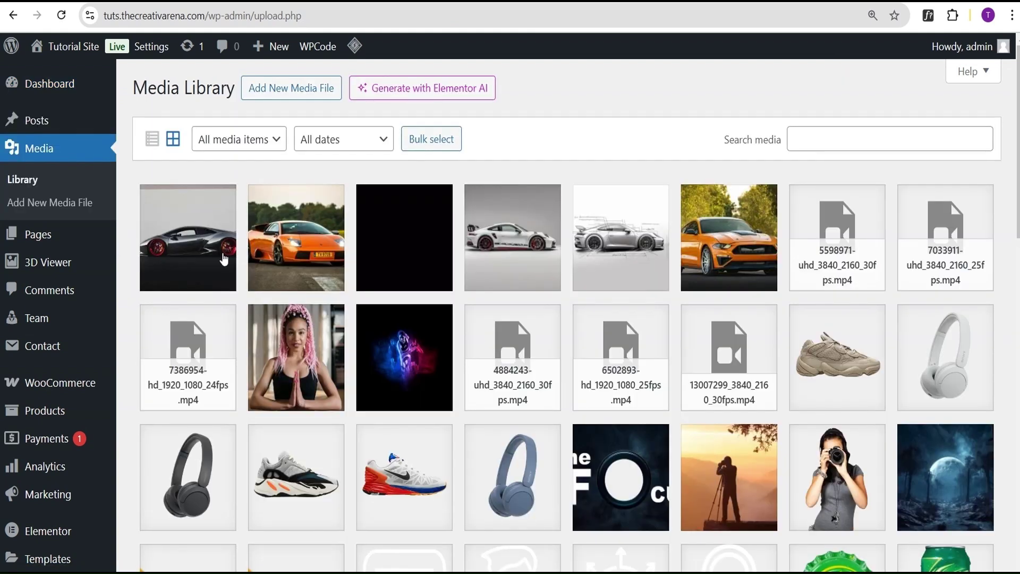
{"action": "left_click", "coordinate": [186, 245]}
{"action": "scroll", "coordinate": [772, 451], "scroll_direction": "down", "scroll_amount": 1}
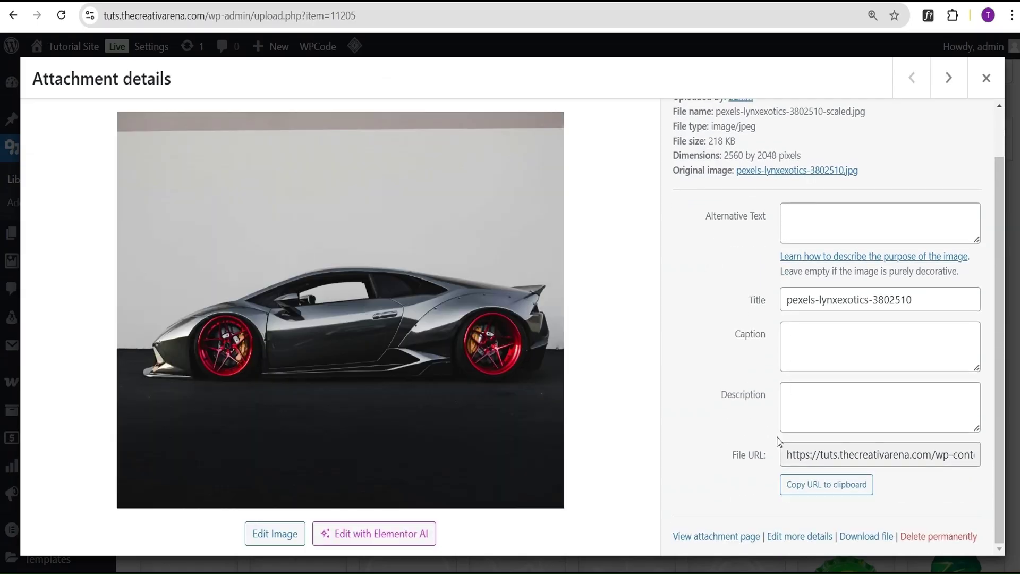
{"action": "left_click", "coordinate": [827, 488]}
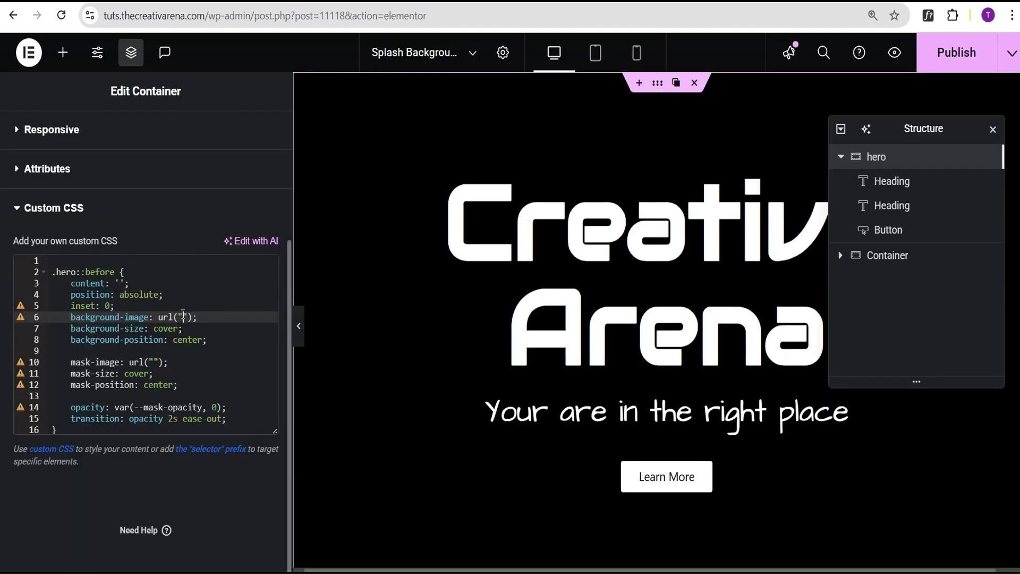
Step: Paste the pexels-lynxexotics-3802510-scaled.jpg URL as background-image, then place the cursor in the mask-image url
{"action": "key", "text": "ctrl+v"}
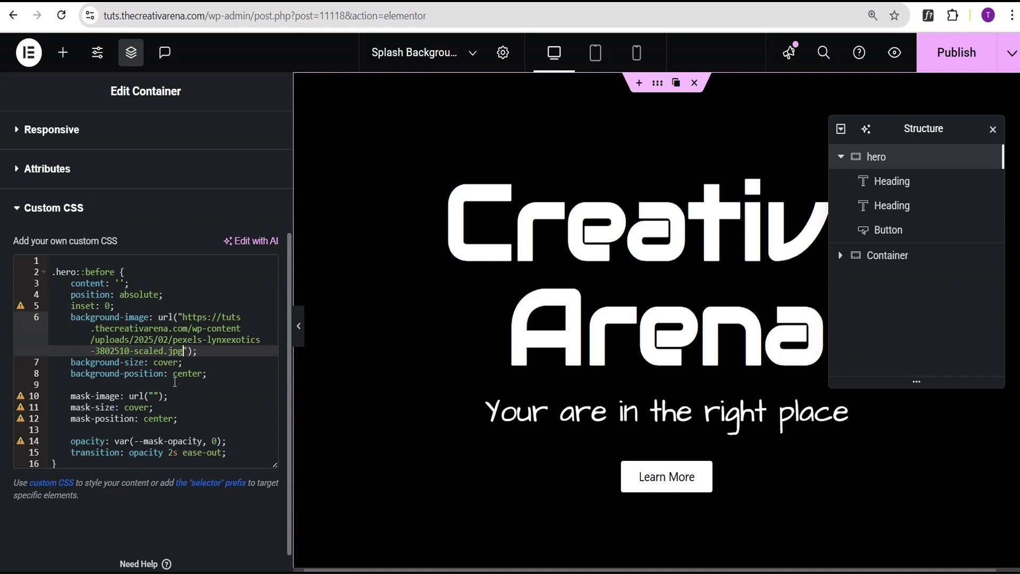
{"action": "scroll", "coordinate": [182, 345], "scroll_direction": "down", "scroll_amount": 1}
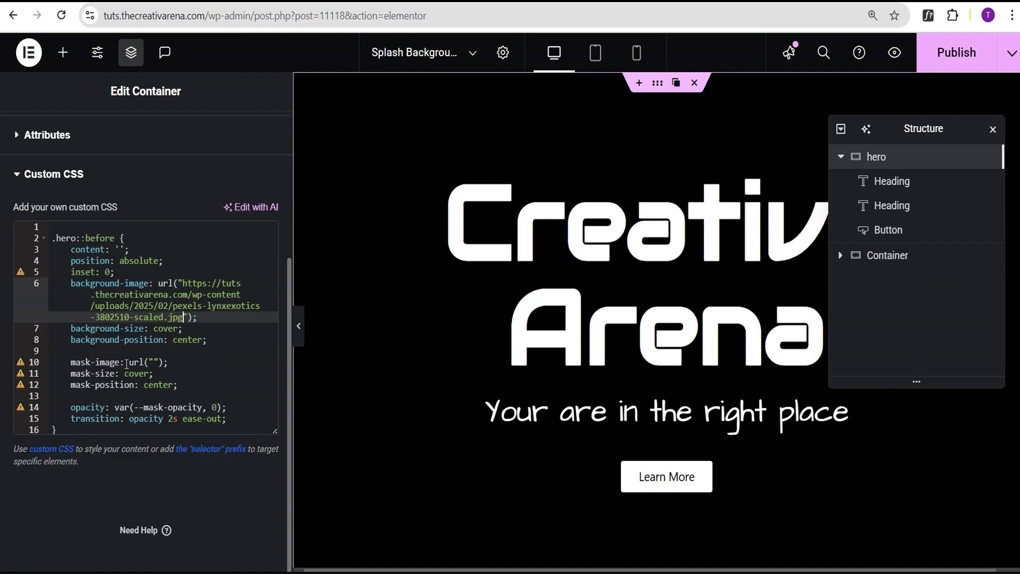
{"action": "left_click", "coordinate": [154, 361]}
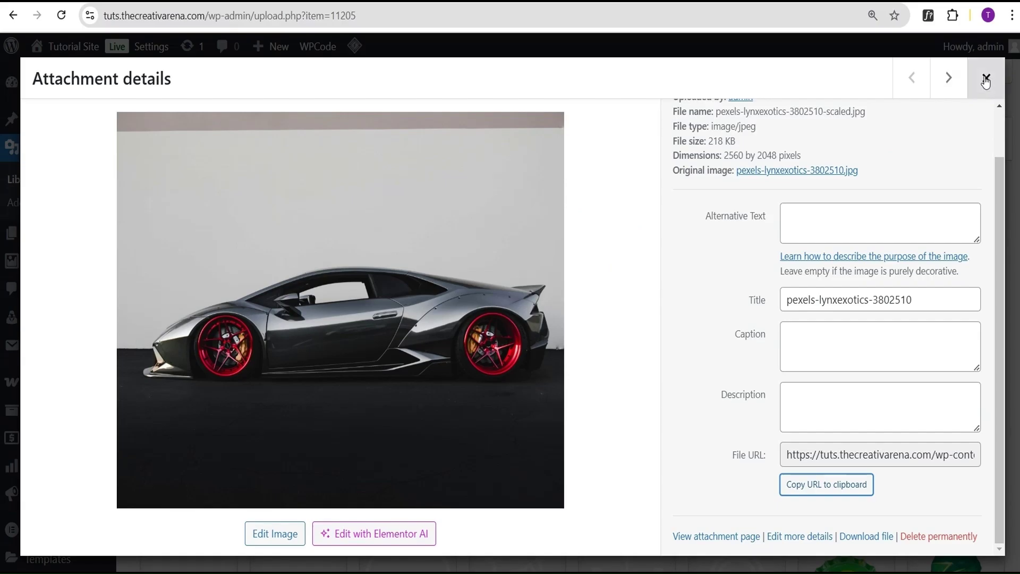
Step: Copy the file URL of ezgif-2d289642e2420a.gif from the Media Library and return to Elementor
{"action": "left_click", "coordinate": [986, 80]}
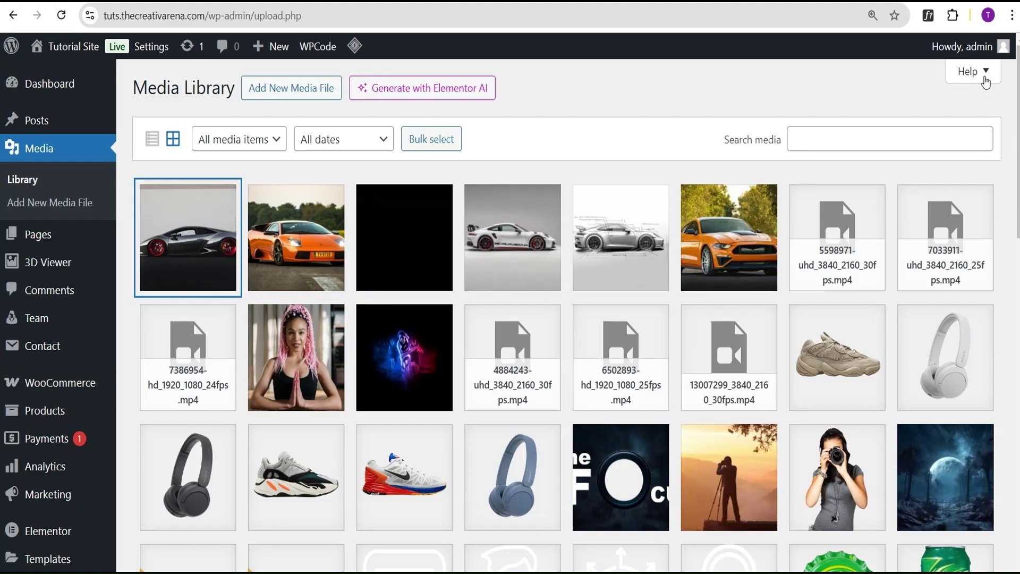
{"action": "left_click", "coordinate": [404, 241]}
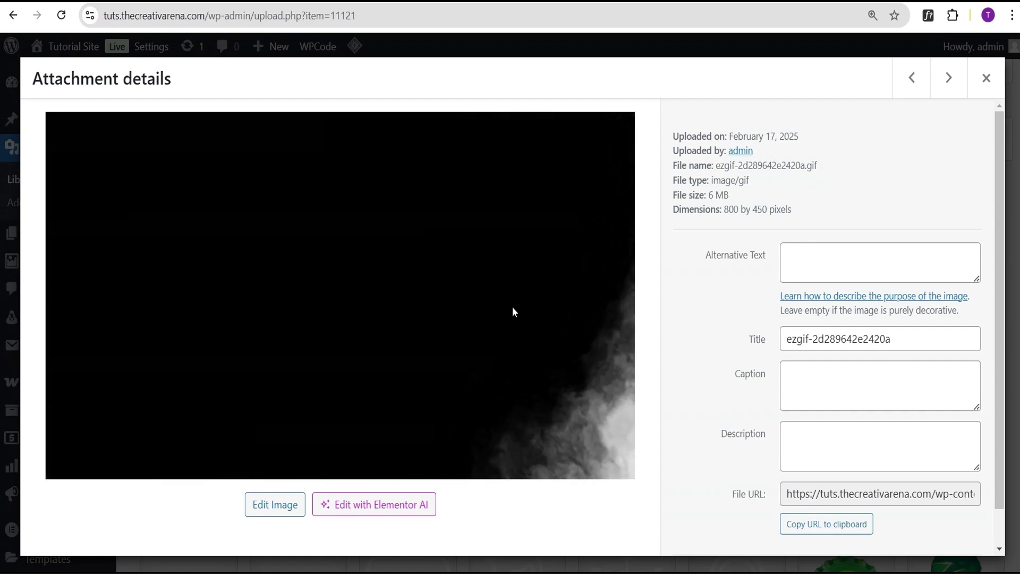
{"action": "scroll", "coordinate": [733, 479], "scroll_direction": "down", "scroll_amount": 1}
{"action": "left_click", "coordinate": [818, 485]}
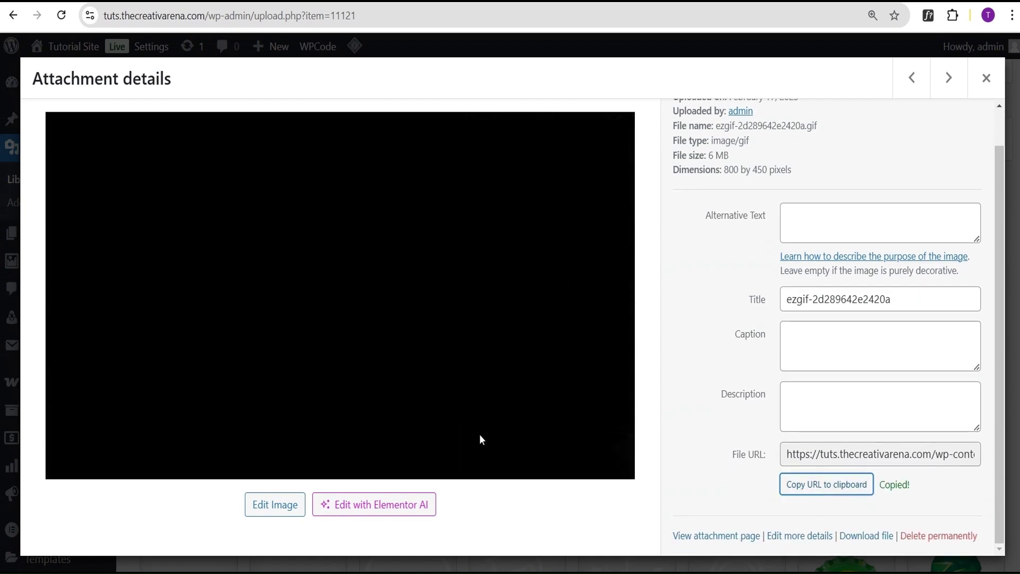
{"action": "left_click", "coordinate": [123, 2]}
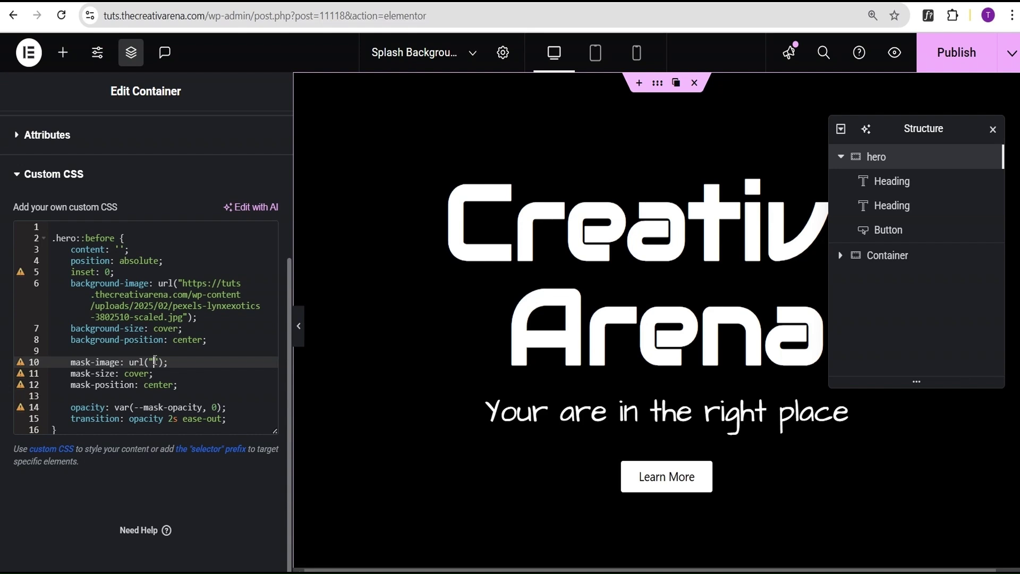
Step: Paste the GIF URL into the hero's mask-image url() on line 10, then narrow the side panel
{"action": "key", "text": "ctrl+v"}
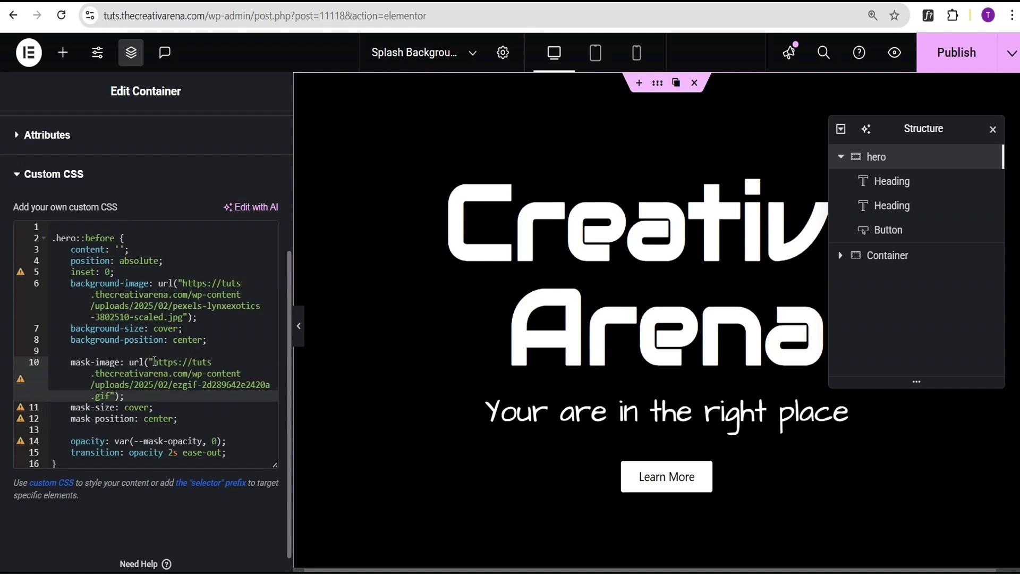
{"action": "scroll", "coordinate": [154, 391], "scroll_direction": "down", "scroll_amount": 1}
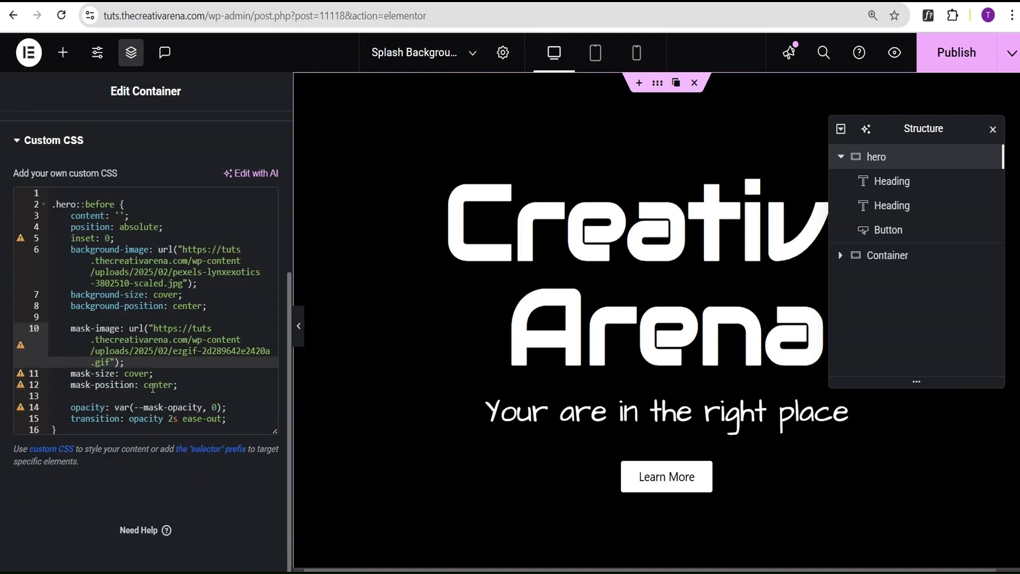
{"action": "scroll", "coordinate": [225, 358], "scroll_direction": "up", "scroll_amount": 2}
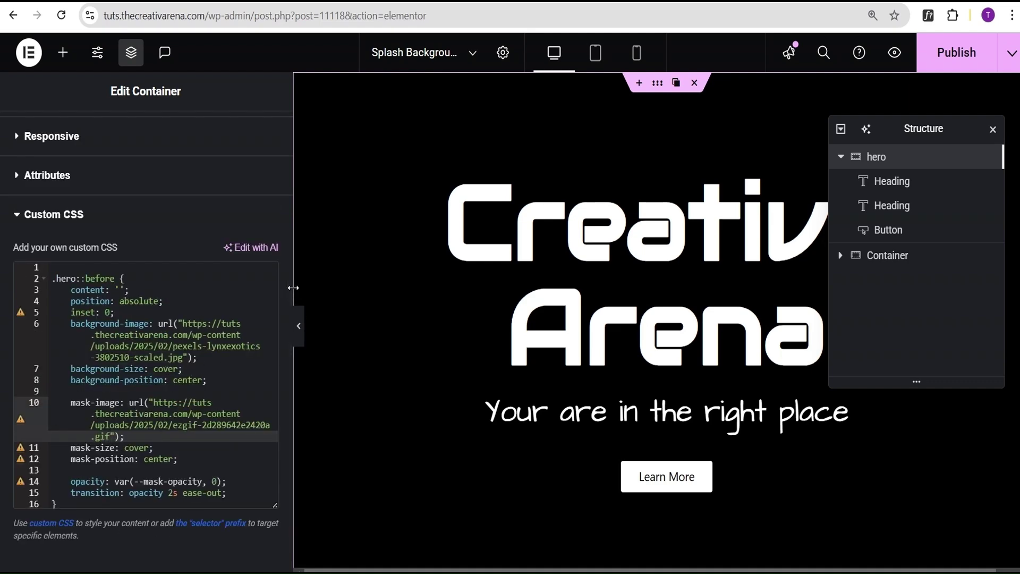
{"action": "left_click_drag", "start_coordinate": [292, 277], "coordinate": [199, 276]}
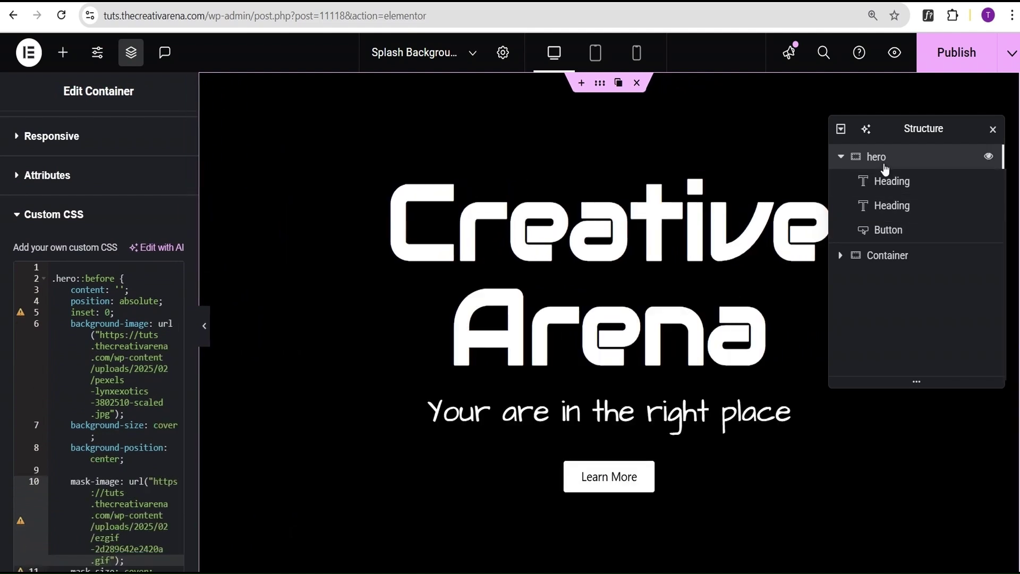
Step: Search widgets for 'html' and add an HTML widget below the Learn More button
{"action": "left_click", "coordinate": [62, 52]}
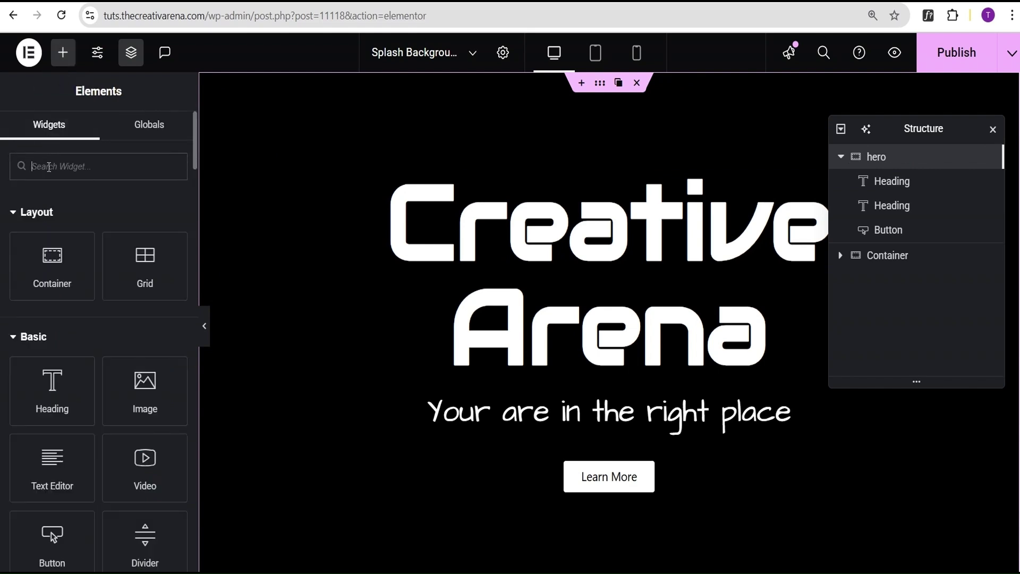
{"action": "type", "text": "t"}
{"action": "key", "text": "BackSpace"}
{"action": "type", "text": "ht"}
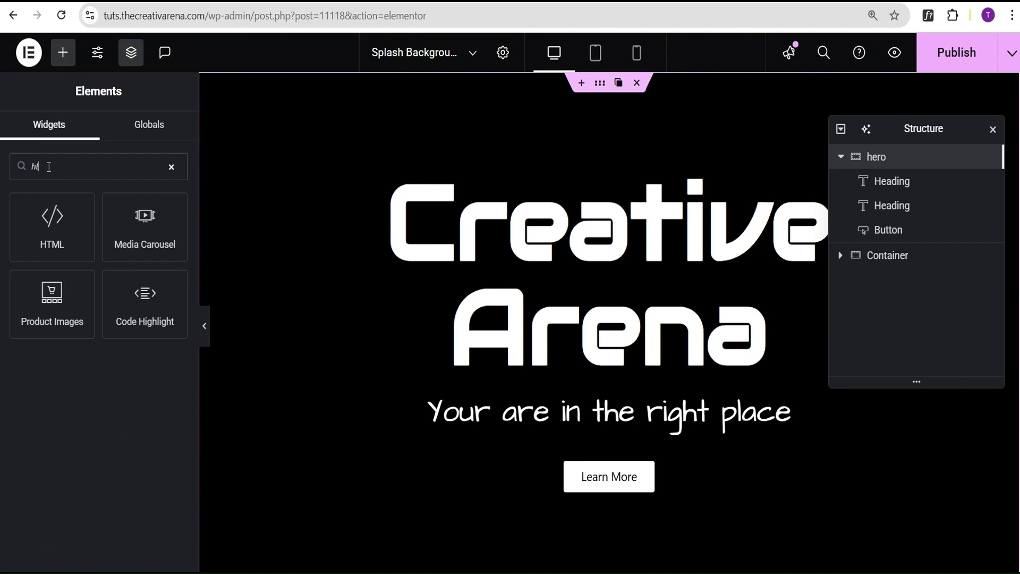
{"action": "type", "text": "ml"}
{"action": "left_click", "coordinate": [52, 226]}
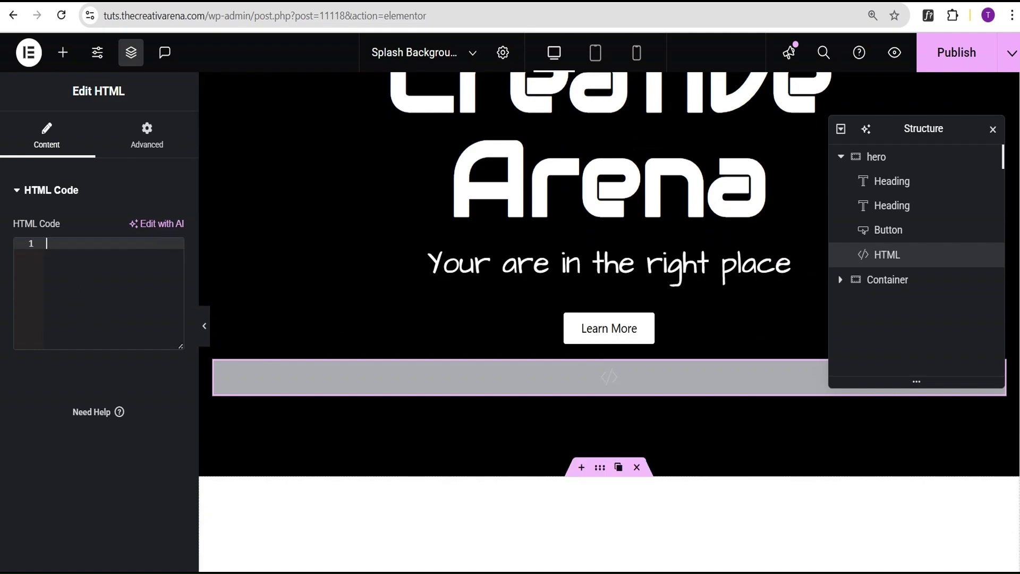
Step: Copy the <script> block (lines 22–31) from VS Code into the HTML widget's code box
{"action": "key", "text": "alt+Tab"}
{"action": "scroll", "coordinate": [97, 379], "scroll_direction": "down", "scroll_amount": 2}
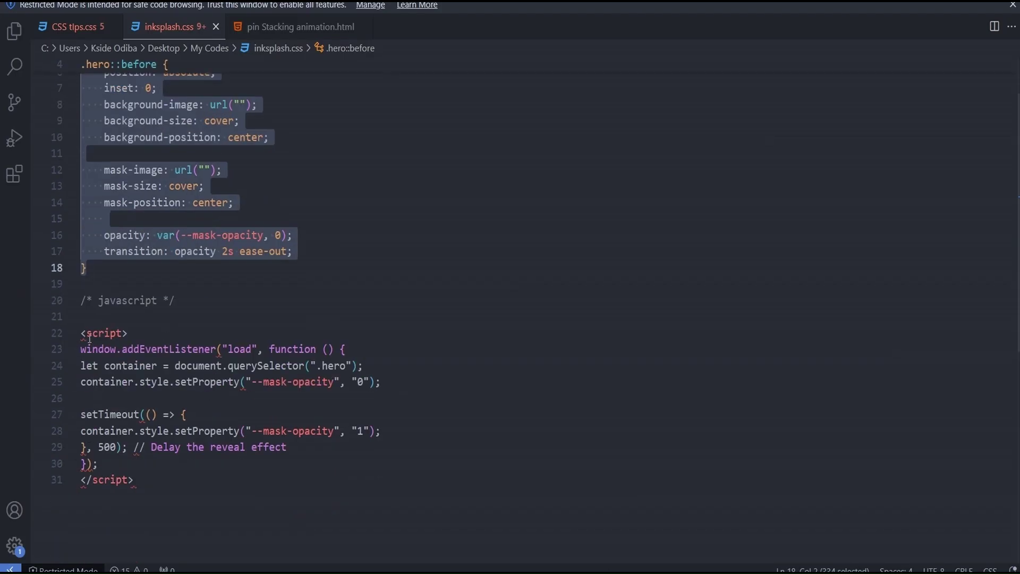
{"action": "left_click_drag", "start_coordinate": [81, 332], "coordinate": [138, 482]}
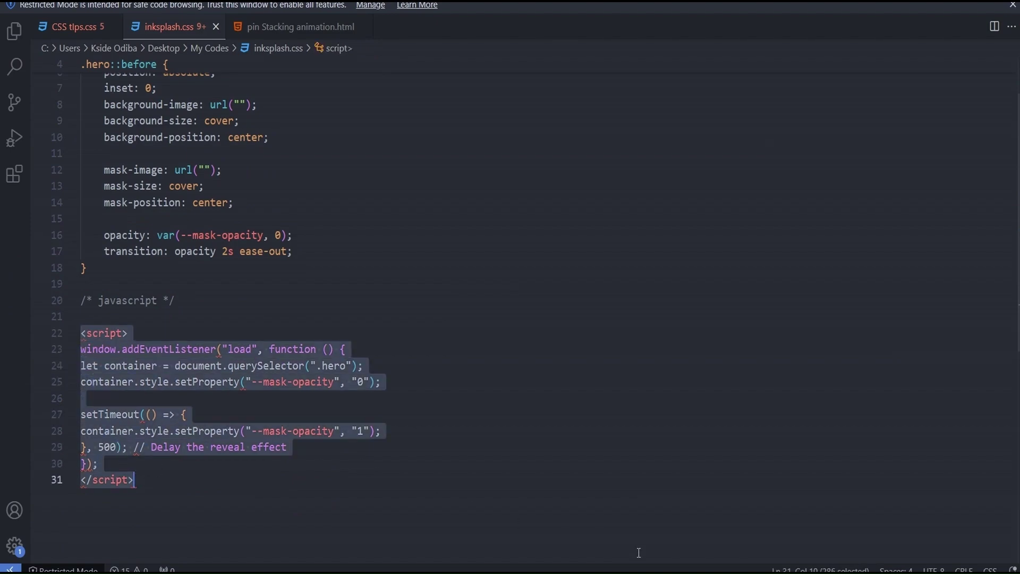
{"action": "key", "text": "alt+Tab"}
{"action": "key", "text": "ctrl+v"}
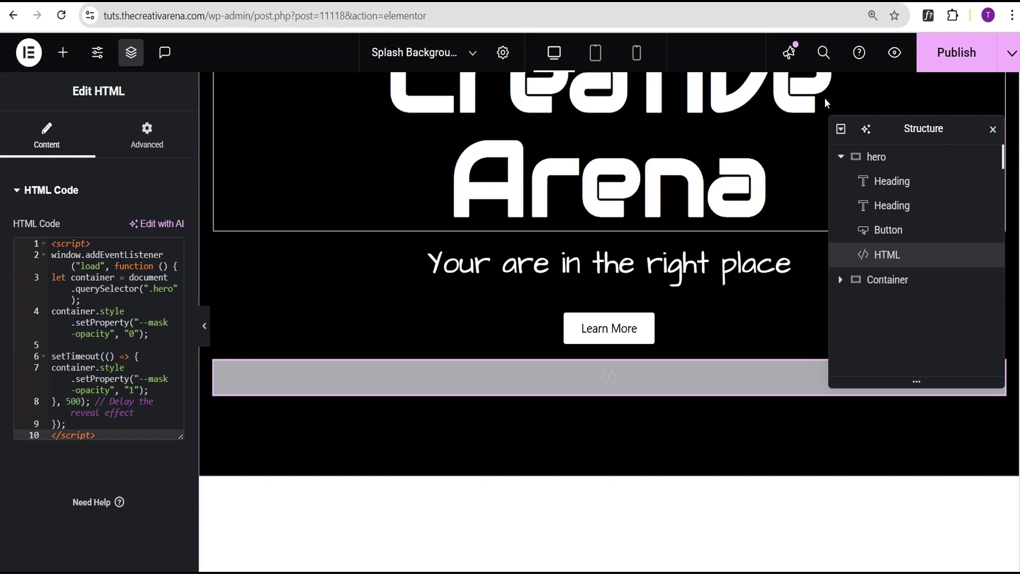
Step: Publish the Splash Background page and preview the car revealed through the ink splash
{"action": "left_click", "coordinate": [205, 326]}
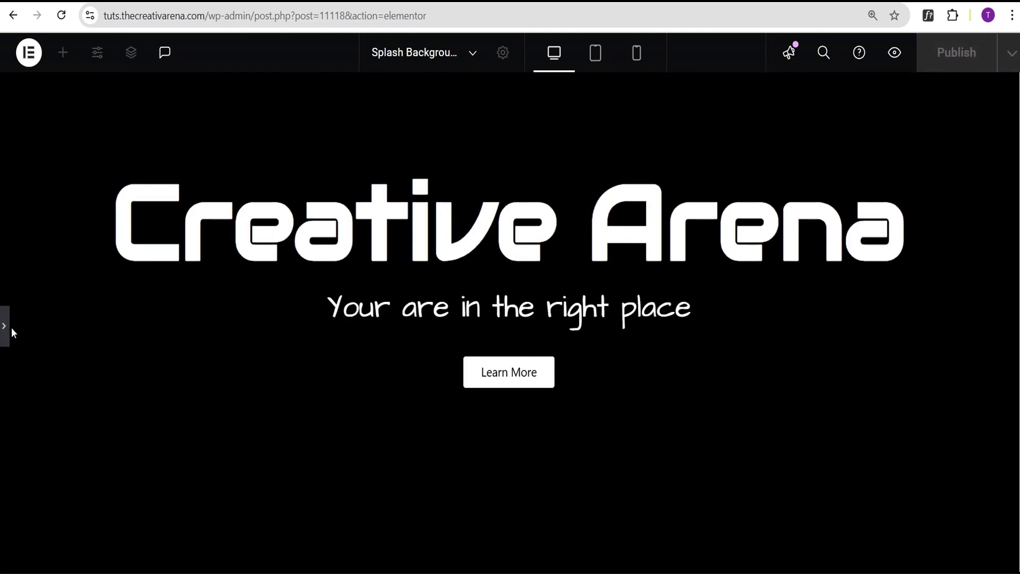
{"action": "left_click", "coordinate": [4, 328]}
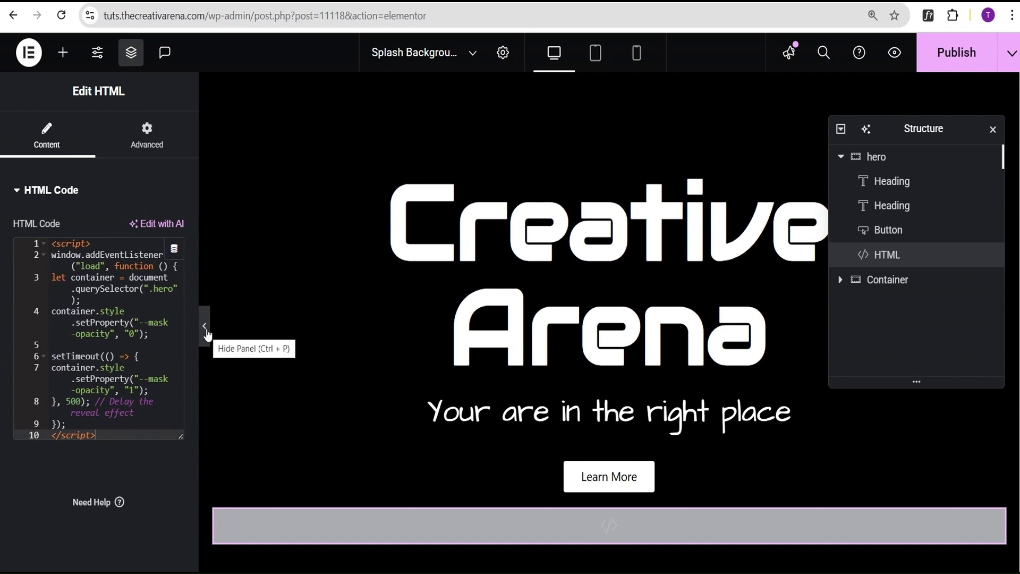
{"action": "left_click", "coordinate": [957, 57]}
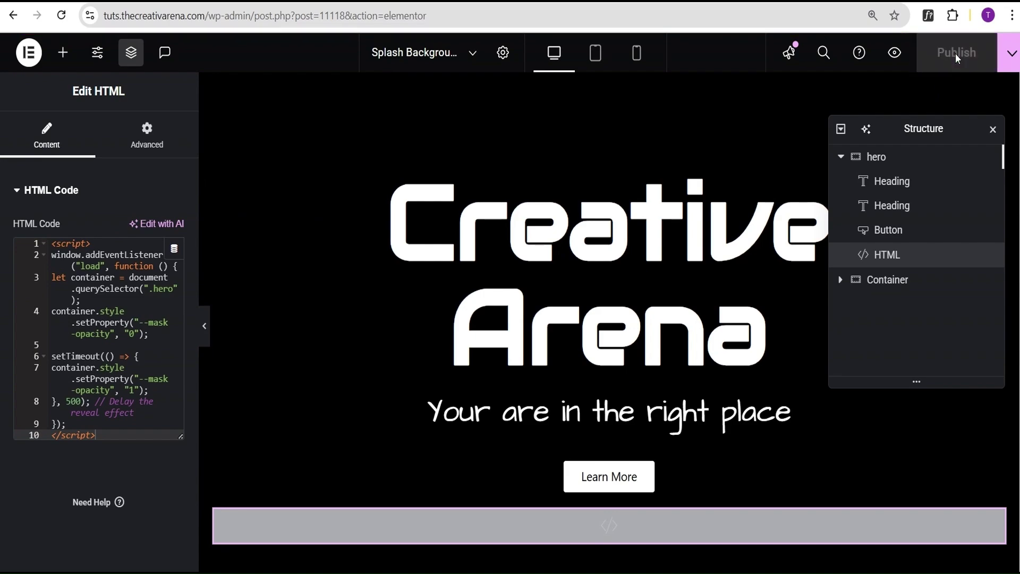
{"action": "left_click", "coordinate": [896, 62]}
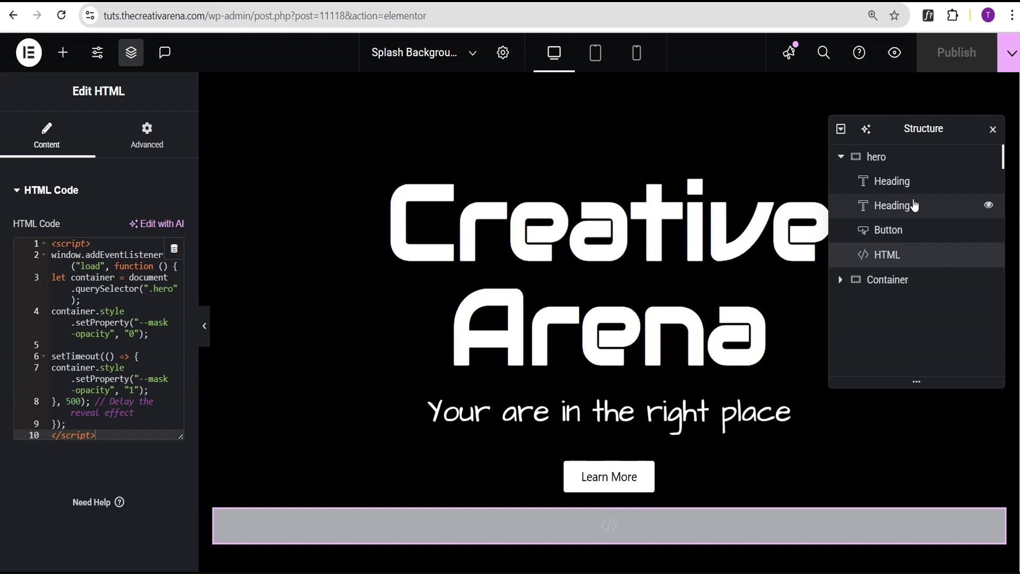
Step: Delete all code from the hero container's Advanced > Custom CSS box
{"action": "left_click", "coordinate": [879, 158]}
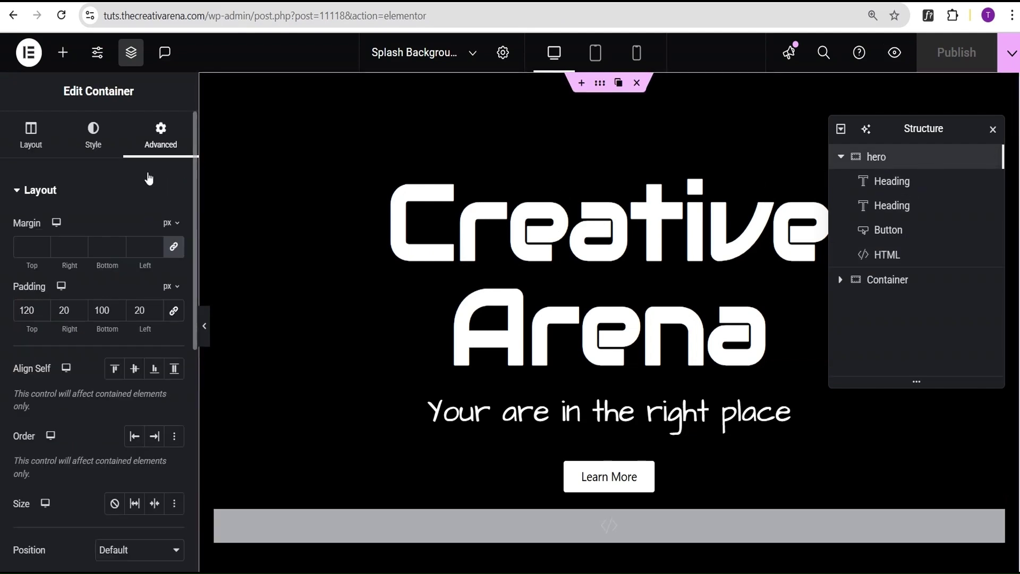
{"action": "left_click", "coordinate": [137, 189]}
{"action": "left_click", "coordinate": [53, 387]}
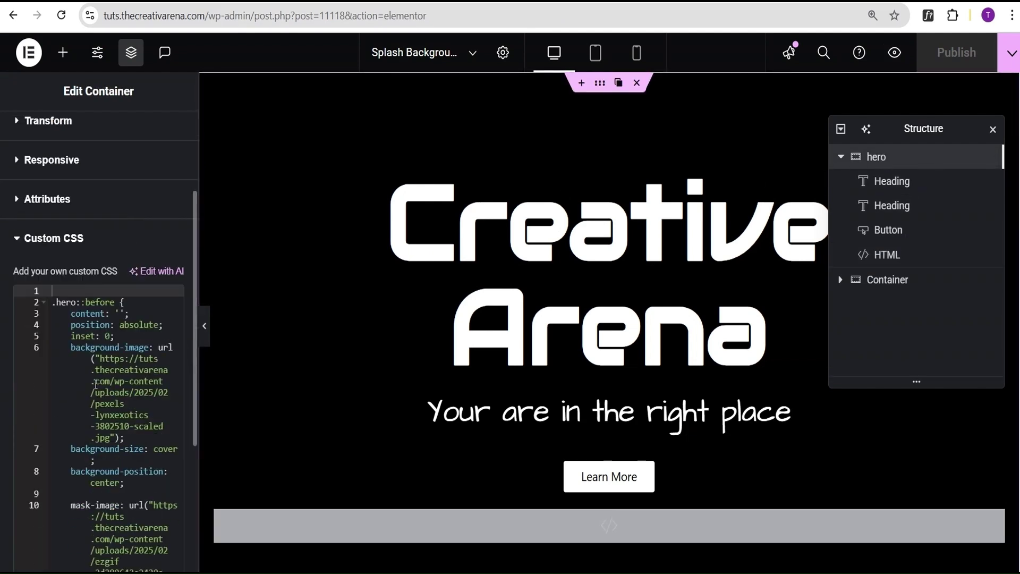
{"action": "left_click", "coordinate": [69, 298]}
{"action": "key", "text": "ctrl+a"}
{"action": "key", "text": "ctrl+c"}
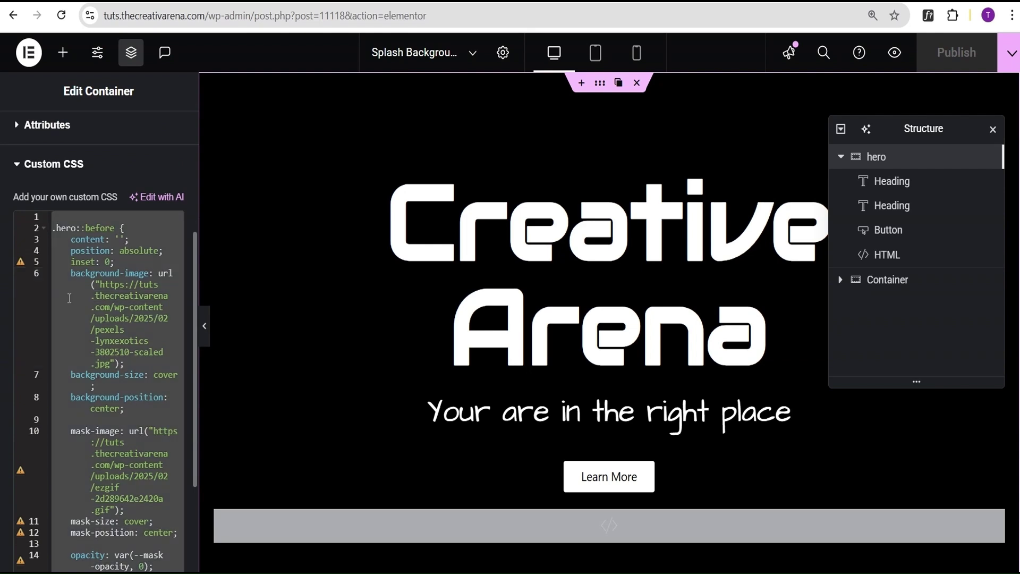
{"action": "key", "text": "BackSpace"}
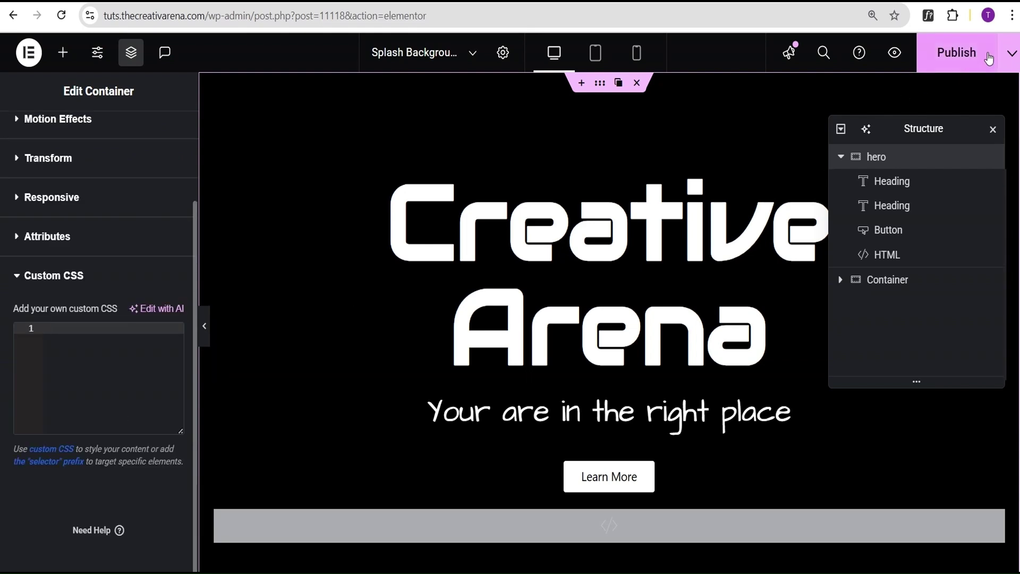
Step: Publish the page, reload the preview, and open the WordPress Customizer
{"action": "left_click", "coordinate": [957, 57]}
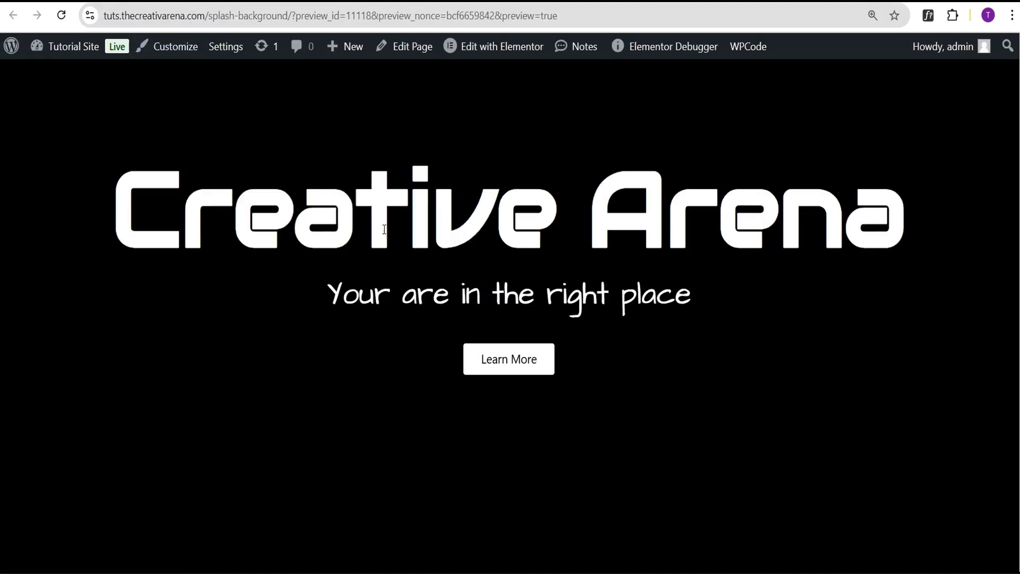
{"action": "left_click", "coordinate": [59, 17]}
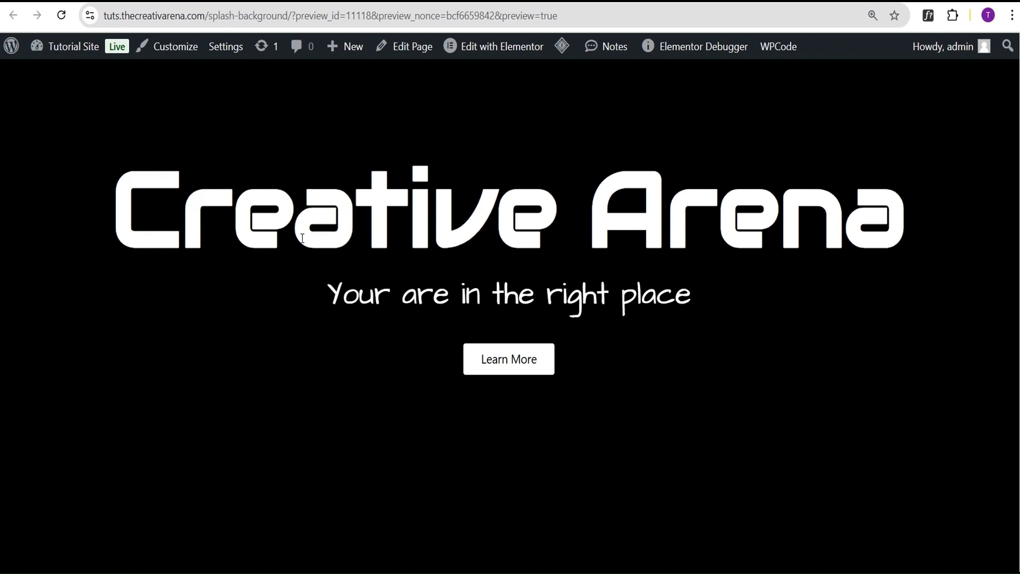
{"action": "left_click", "coordinate": [171, 54]}
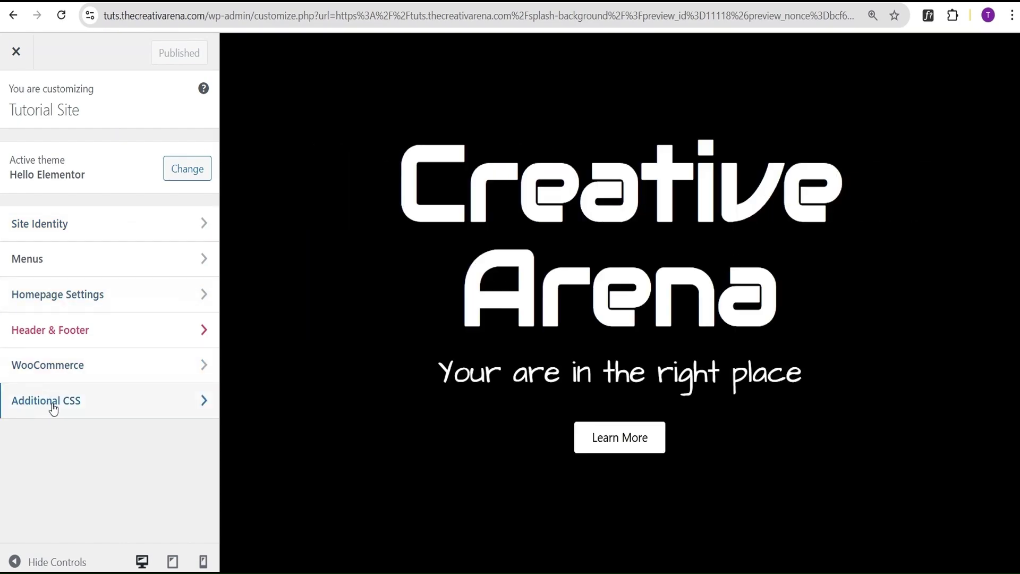
Step: Append the .hero::before car background and GIF mask rule to Additional CSS and publish it
{"action": "left_click", "coordinate": [54, 406]}
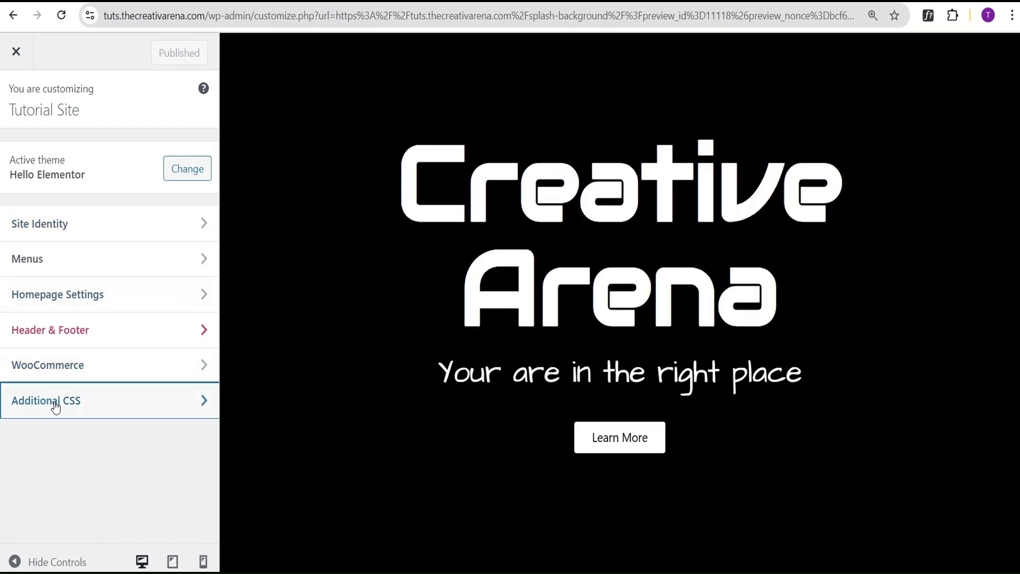
{"action": "scroll", "coordinate": [69, 337], "scroll_direction": "down", "scroll_amount": 4}
{"action": "scroll", "coordinate": [69, 336], "scroll_direction": "down", "scroll_amount": 7}
{"action": "left_click", "coordinate": [40, 527]}
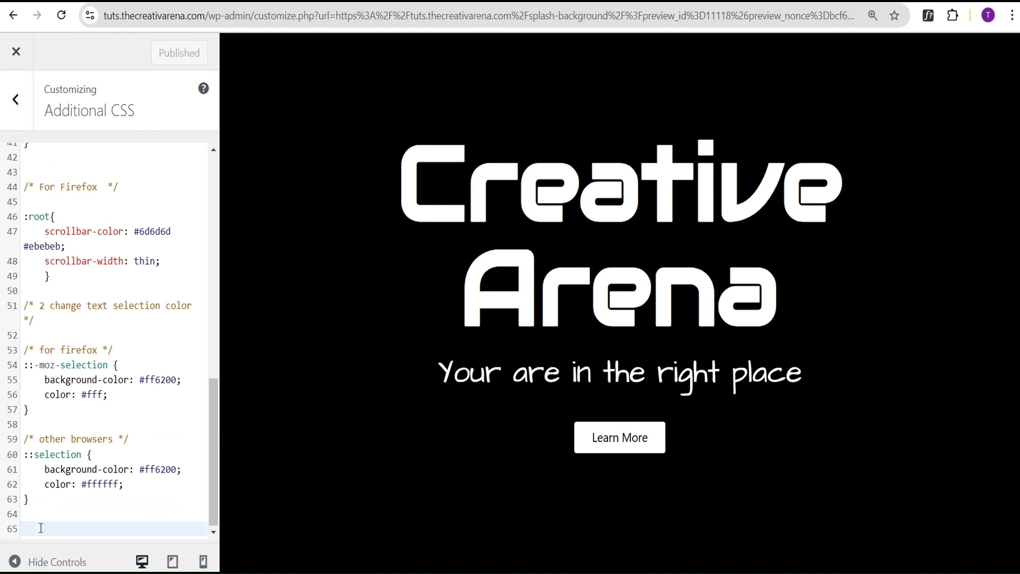
{"action": "key", "text": "ctrl+v"}
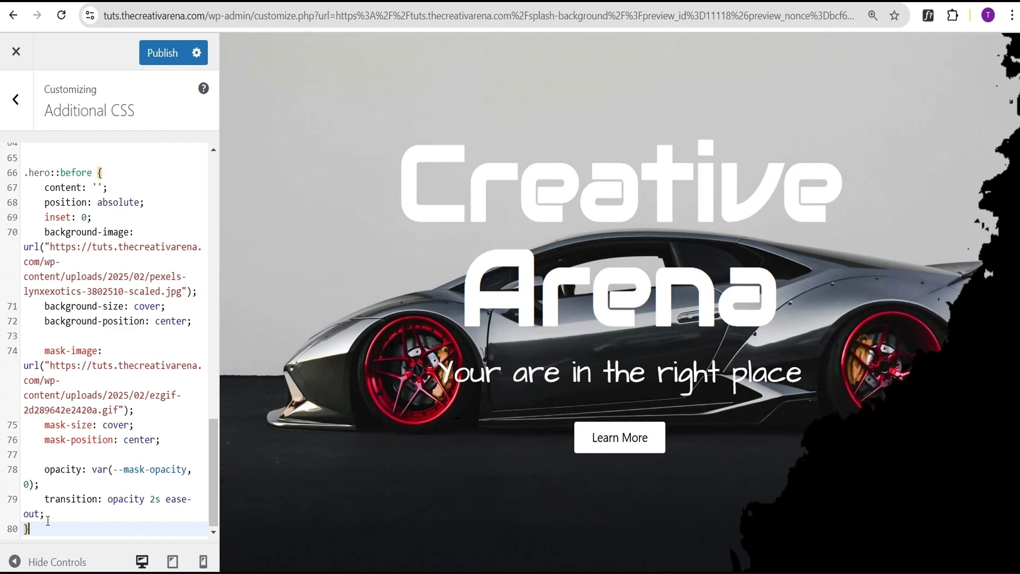
{"action": "left_click", "coordinate": [156, 59]}
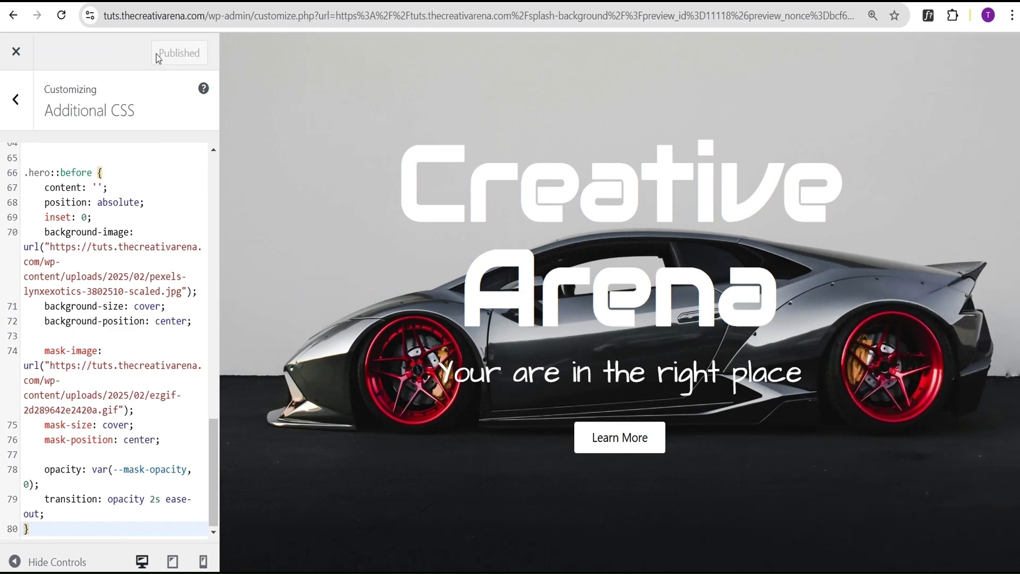
{"action": "left_click", "coordinate": [11, 52]}
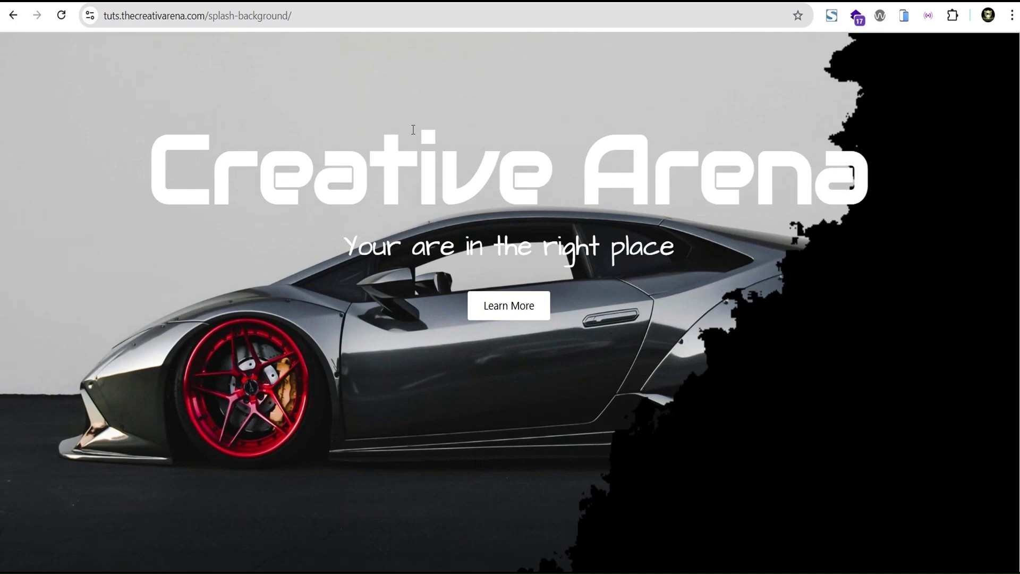
Step: Scroll the live page and reload it to replay the ink-splash car reveal
{"action": "scroll", "coordinate": [927, 191], "scroll_direction": "down", "scroll_amount": 1}
{"action": "scroll", "coordinate": [510, 287], "scroll_direction": "down", "scroll_amount": 9}
{"action": "scroll", "coordinate": [510, 287], "scroll_direction": "up", "scroll_amount": 6}
{"action": "scroll", "coordinate": [510, 287], "scroll_direction": "up", "scroll_amount": 4}
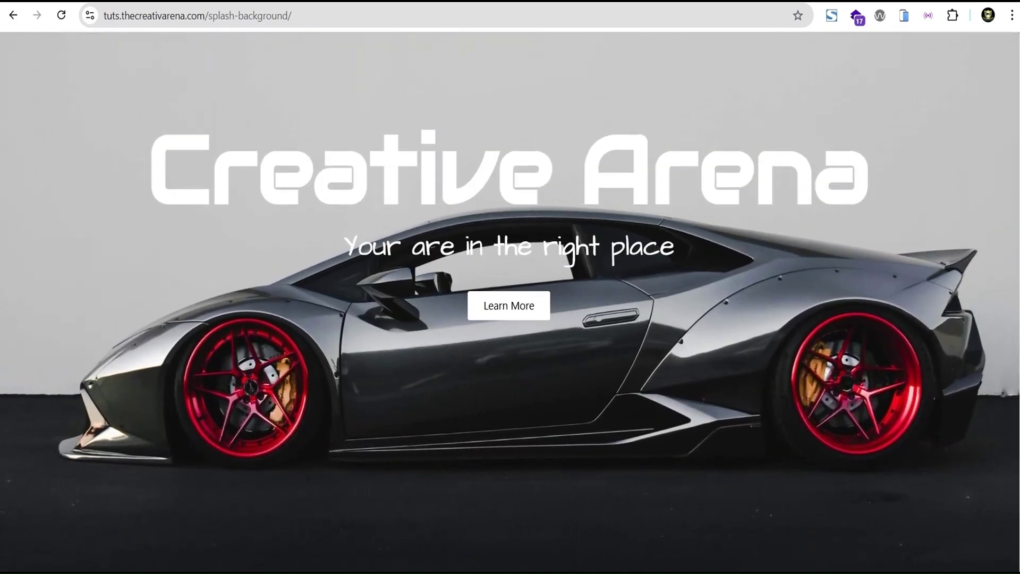
{"action": "left_click", "coordinate": [61, 15]}
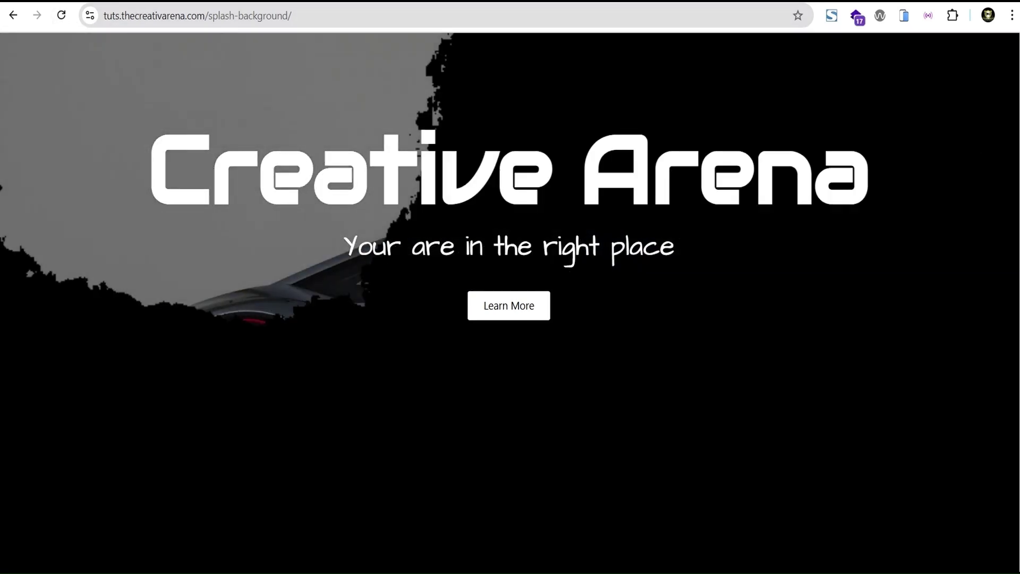
{"action": "scroll", "coordinate": [510, 297], "scroll_direction": "down", "scroll_amount": 1}
{"action": "scroll", "coordinate": [510, 298], "scroll_direction": "down", "scroll_amount": 5}
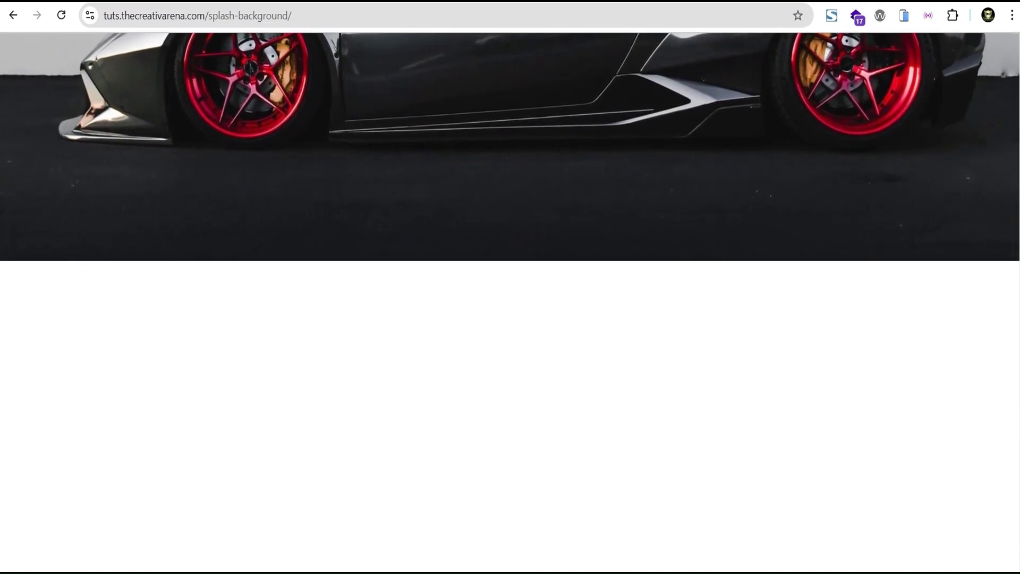
{"action": "scroll", "coordinate": [510, 297], "scroll_direction": "up", "scroll_amount": 5}
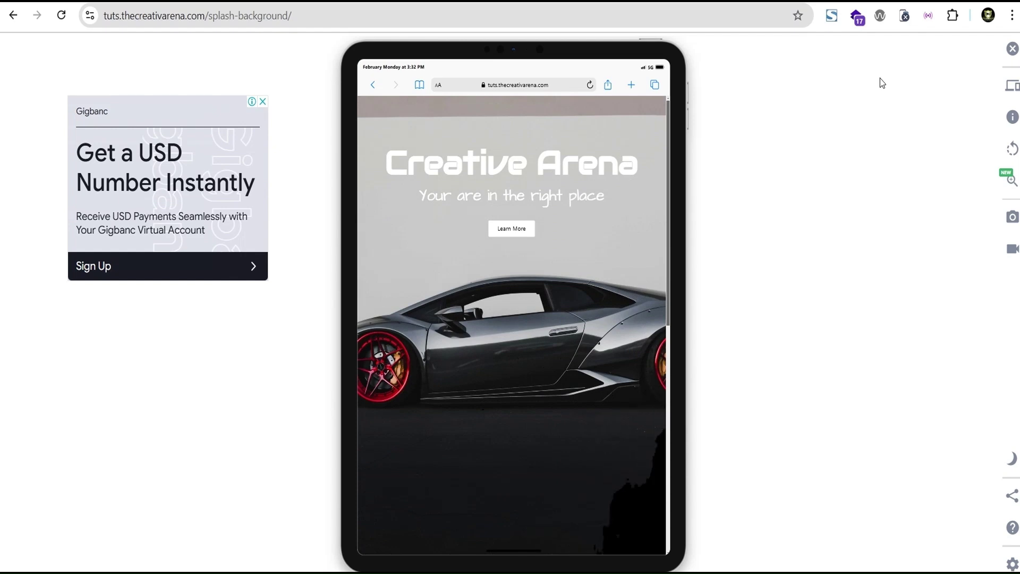
{"action": "left_click", "coordinate": [1011, 86]}
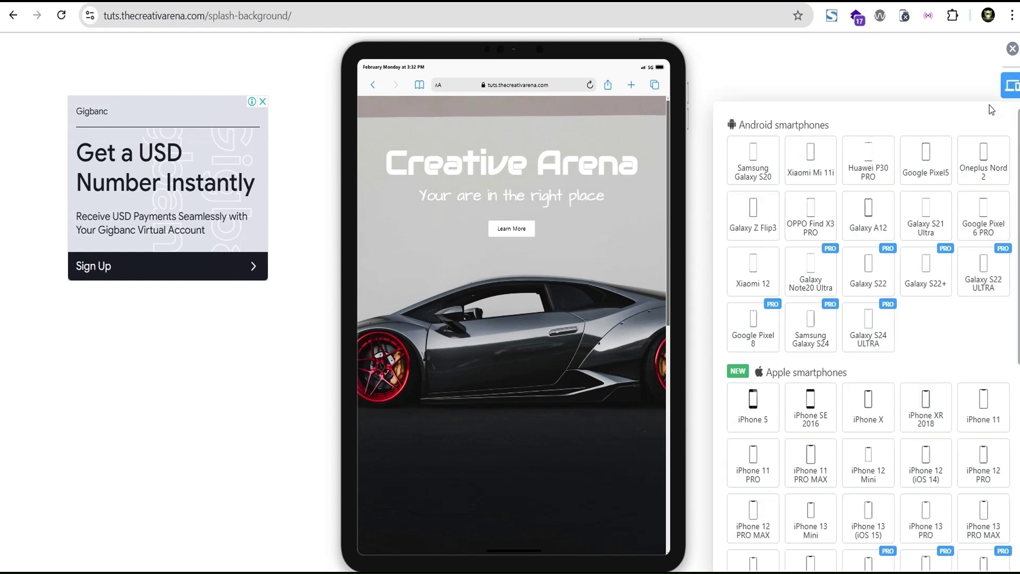
{"action": "left_click", "coordinate": [811, 460]}
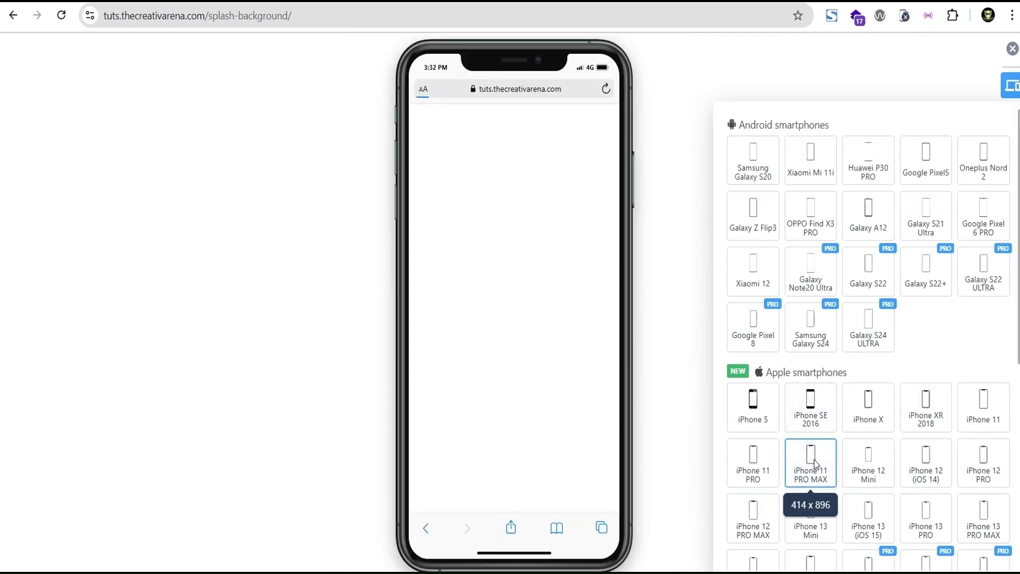
{"action": "left_click", "coordinate": [61, 16]}
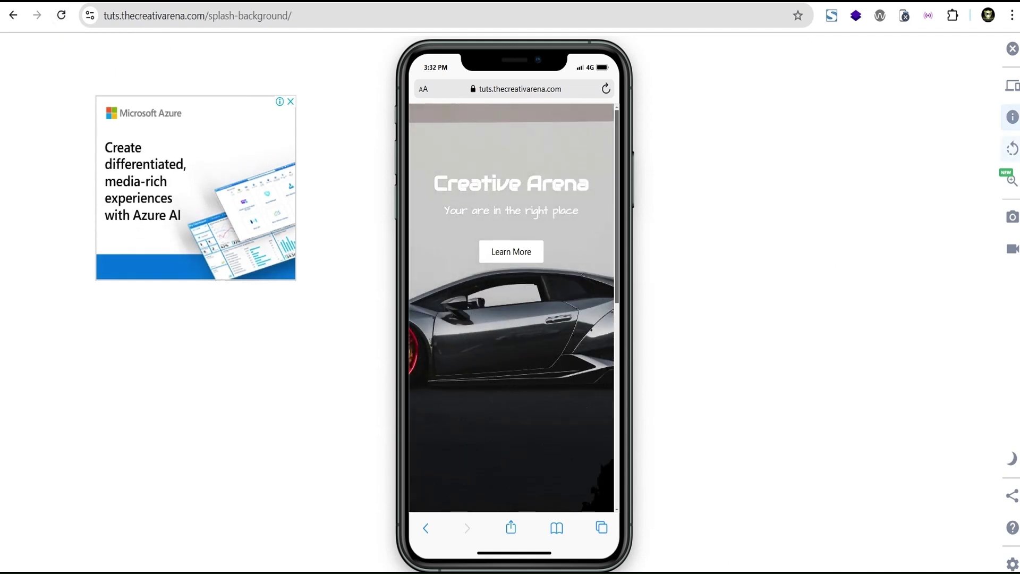
{"action": "left_click", "coordinate": [1013, 50]}
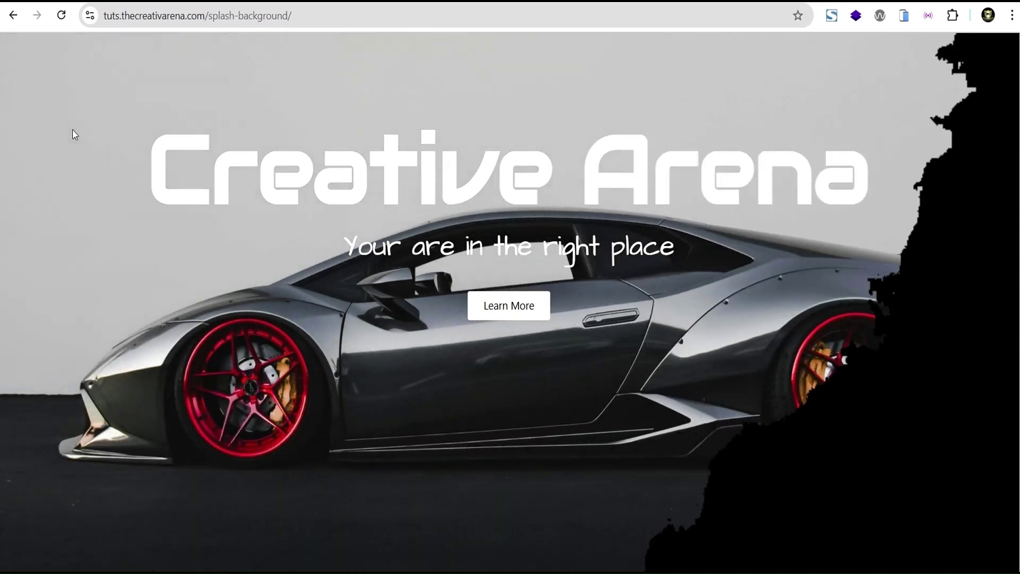
{"action": "left_click", "coordinate": [62, 17]}
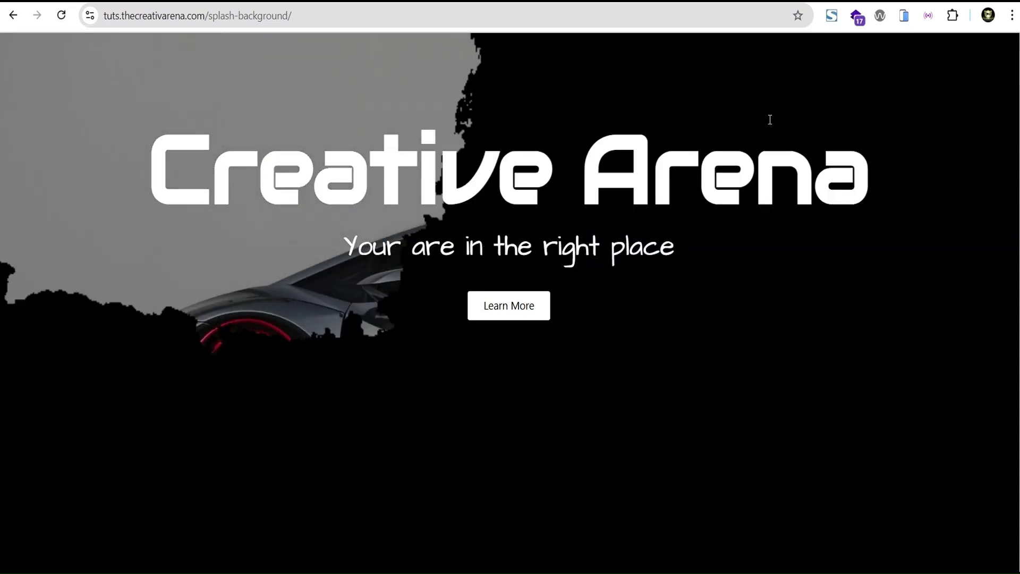
{"action": "scroll", "coordinate": [994, 84], "scroll_direction": "down", "scroll_amount": 1}
{"action": "scroll", "coordinate": [510, 297], "scroll_direction": "down", "scroll_amount": 1}
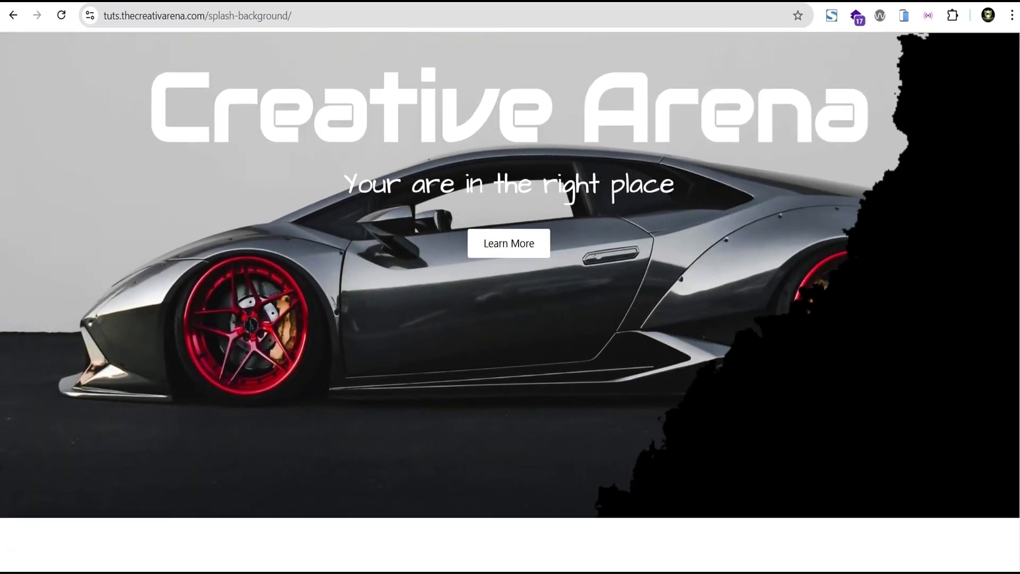
{"action": "scroll", "coordinate": [510, 298], "scroll_direction": "up", "scroll_amount": 2}
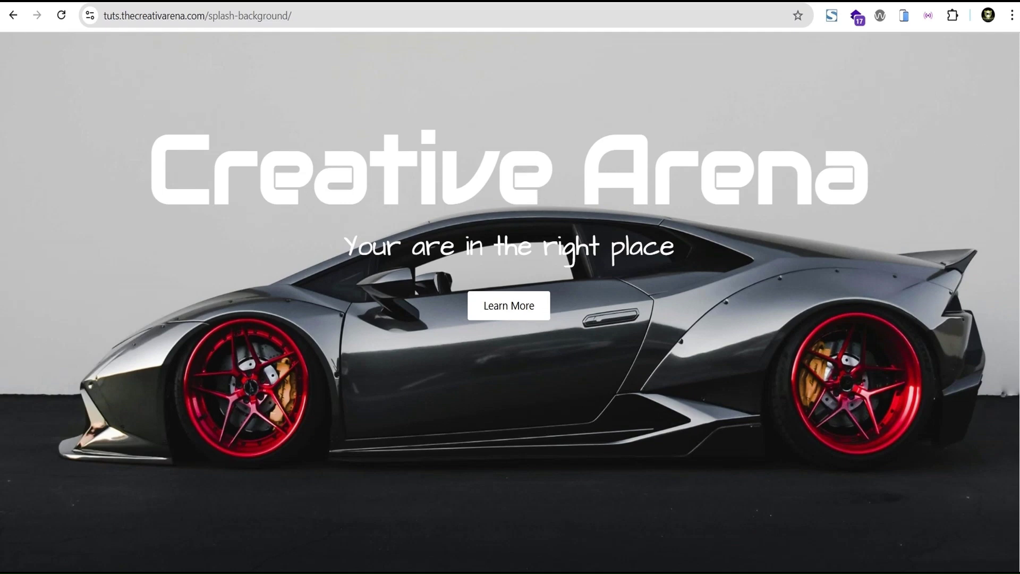
{"action": "scroll", "coordinate": [511, 297], "scroll_direction": "down", "scroll_amount": 3}
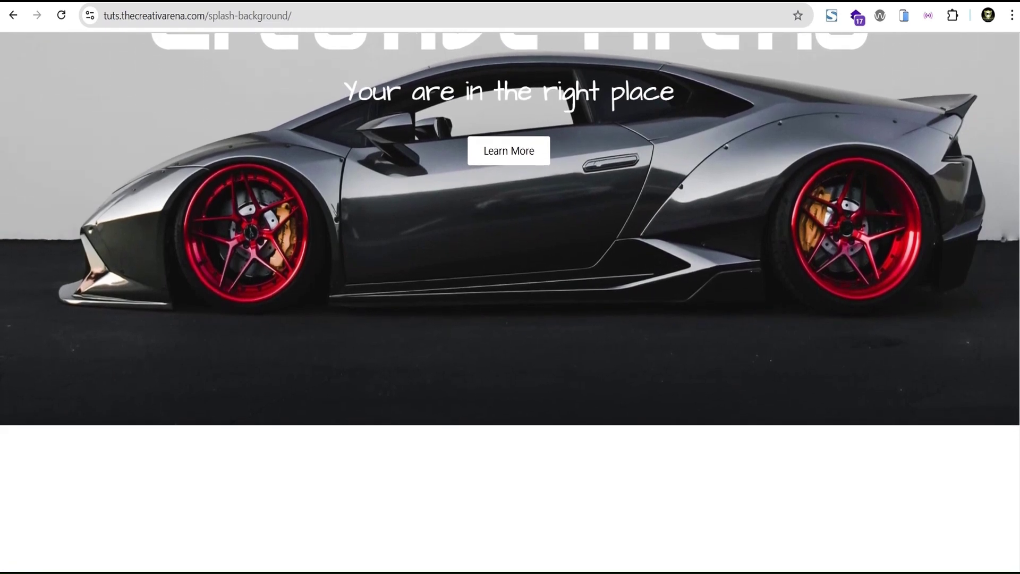
{"action": "scroll", "coordinate": [510, 297], "scroll_direction": "up", "scroll_amount": 3}
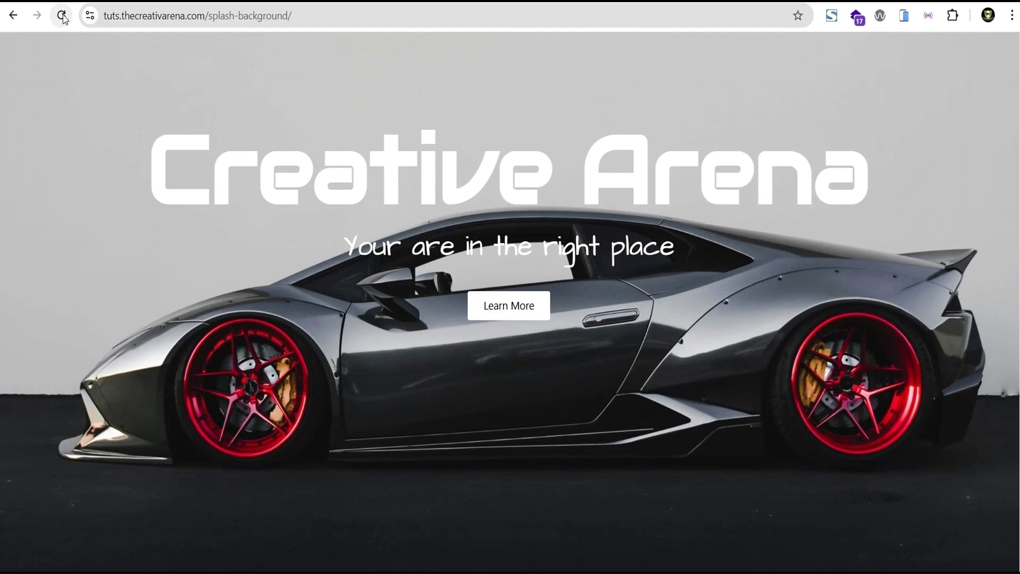